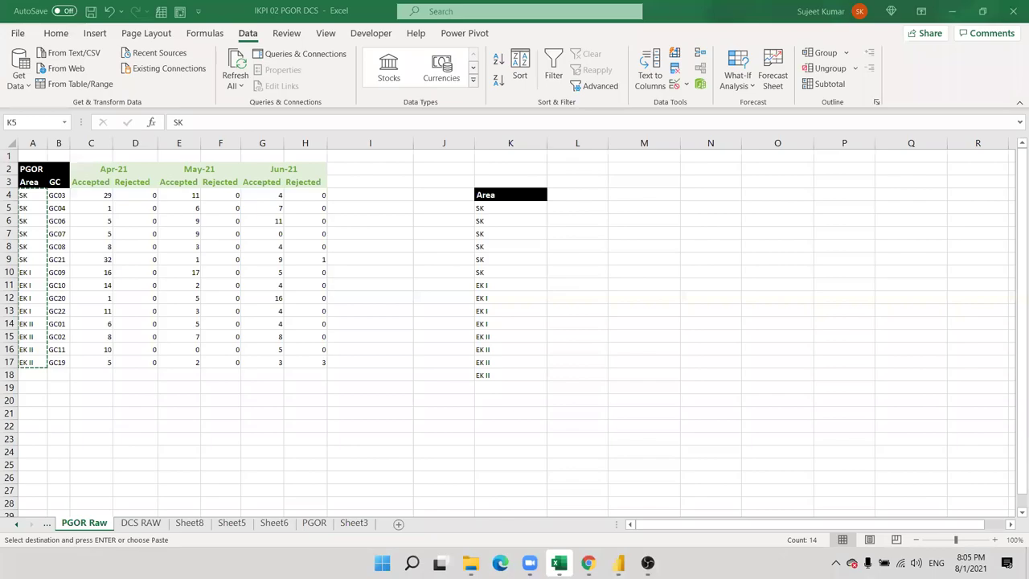
Paste the Area values into column K starting at K5.
{"action": "key", "text": "ctrl+v"}
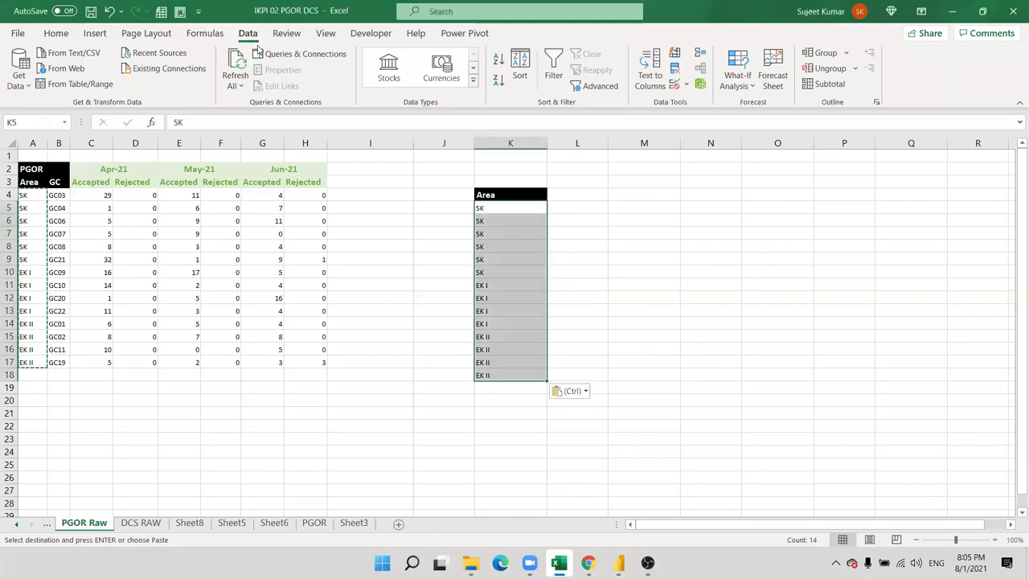
{"action": "left_click", "coordinate": [673, 84]}
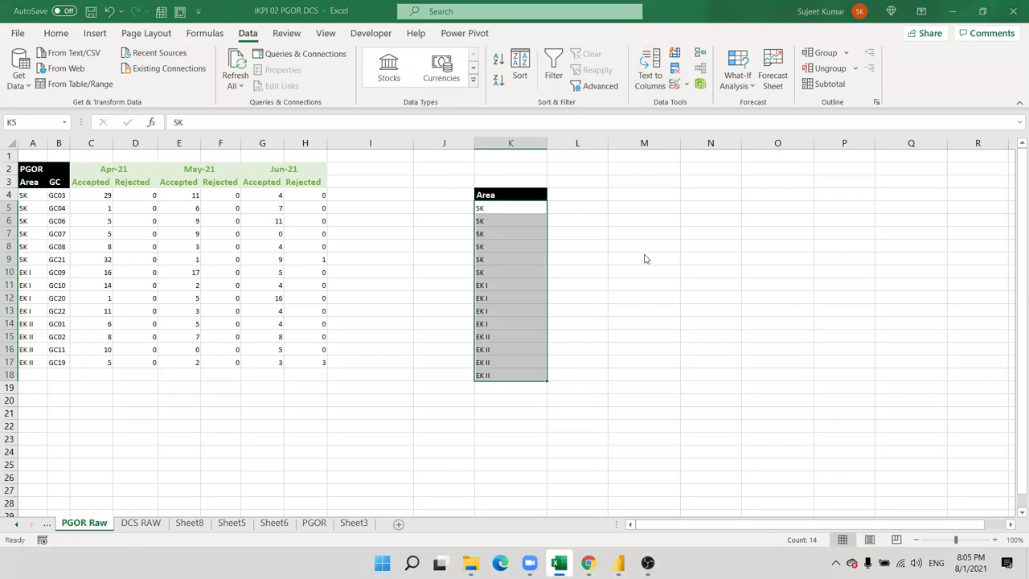
{"action": "left_click", "coordinate": [494, 330]}
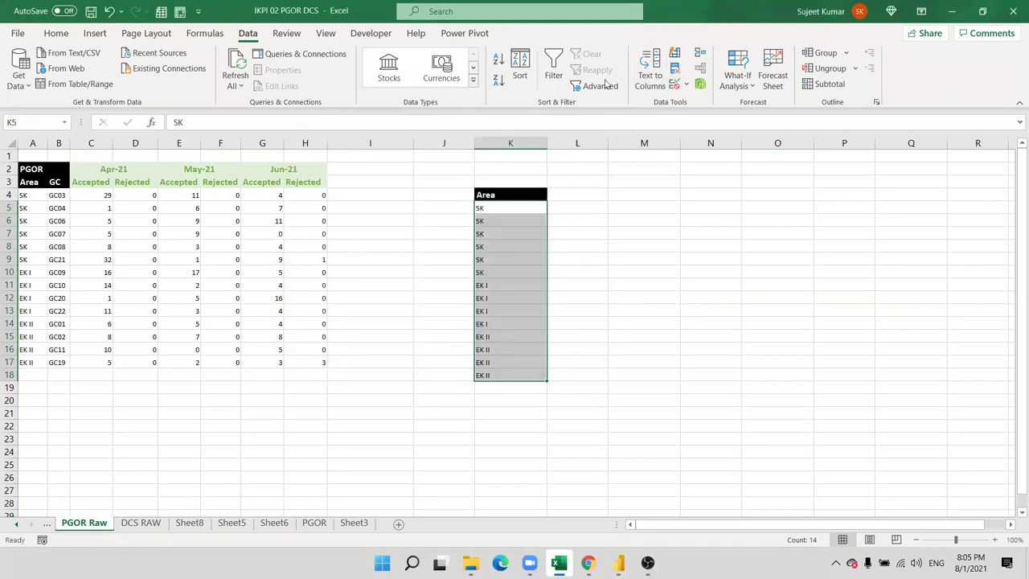
Remove duplicates from K5:K18, leaving only SK, EK I and EK II.
{"action": "left_click", "coordinate": [675, 69]}
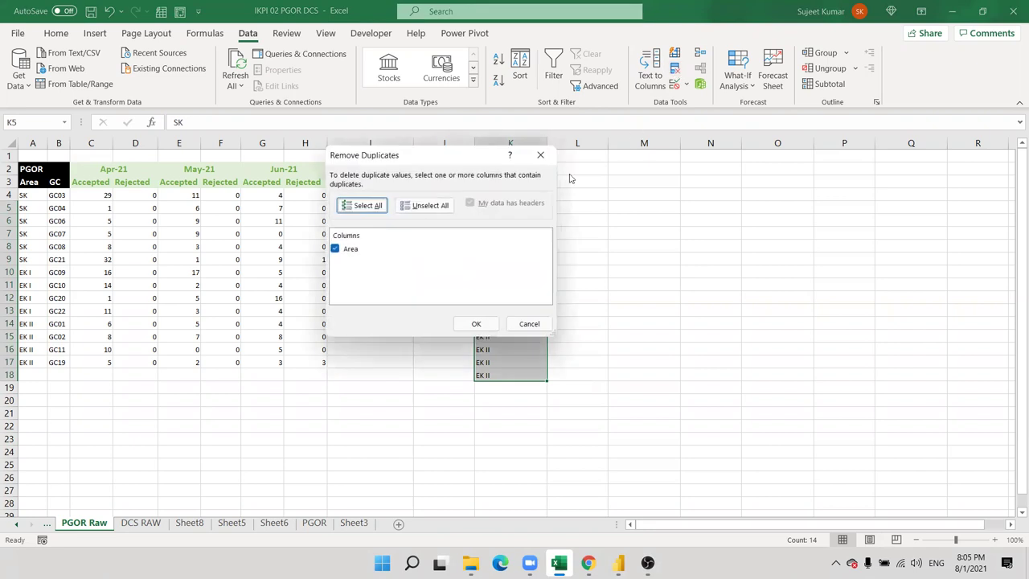
{"action": "left_click", "coordinate": [476, 323]}
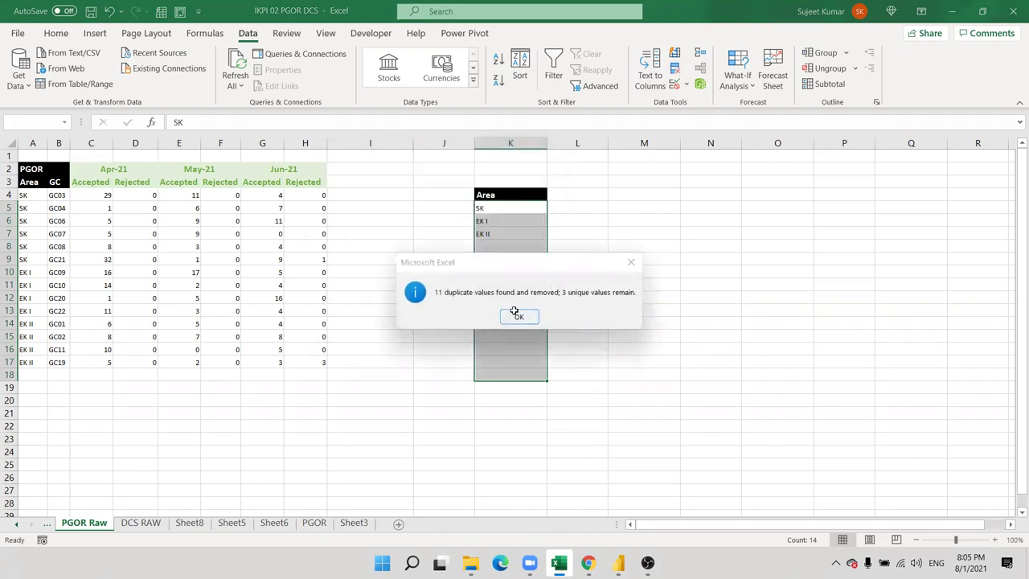
{"action": "left_click", "coordinate": [515, 315]}
{"action": "left_click", "coordinate": [434, 223]}
{"action": "left_click", "coordinate": [116, 166]}
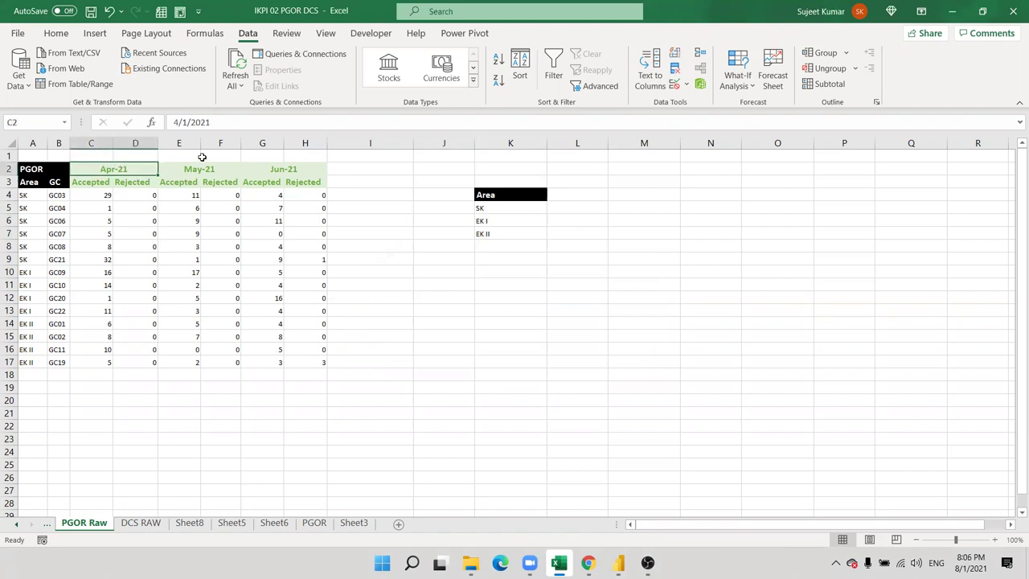
Copy the Apr-21 header into L3 and the Accepted and Rejected labels into L4:M4.
{"action": "key", "text": "ctrl+c"}
{"action": "left_click", "coordinate": [593, 179]}
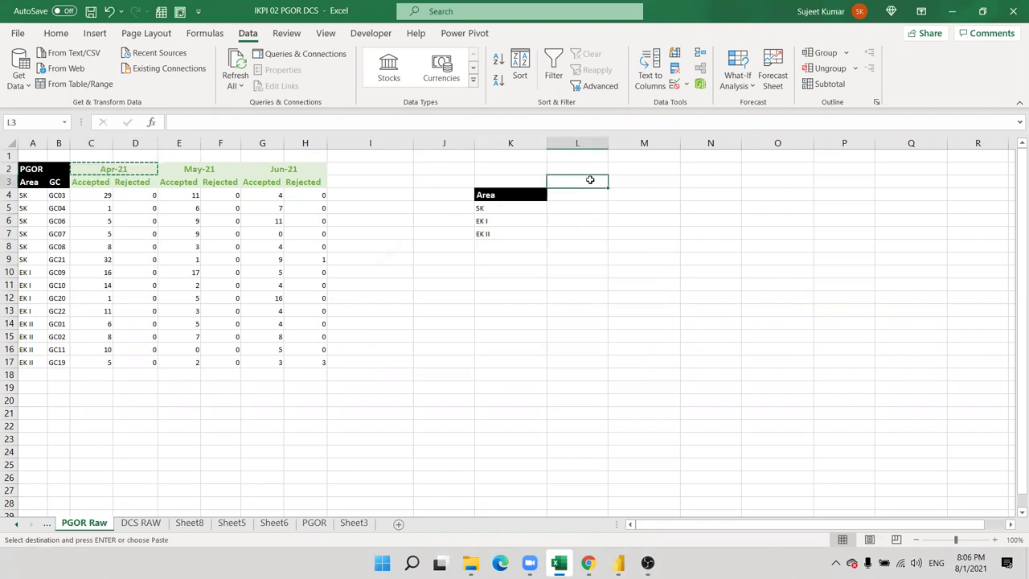
{"action": "key", "text": "ctrl+v"}
{"action": "key", "text": "Escape"}
{"action": "left_click", "coordinate": [87, 184]}
{"action": "key", "text": "ctrl+c"}
{"action": "left_click", "coordinate": [588, 199]}
{"action": "key", "text": "ctrl+v"}
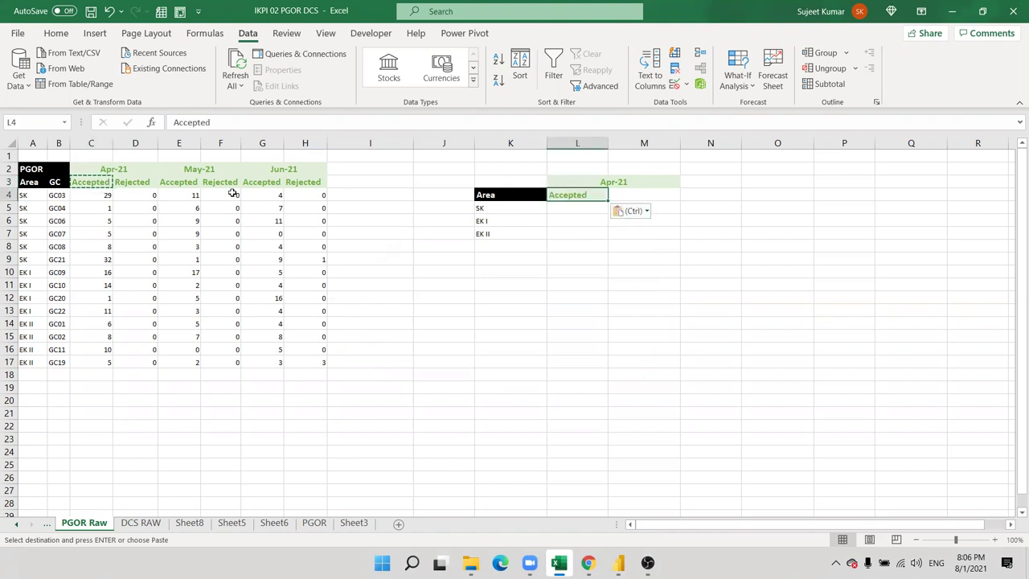
{"action": "left_click", "coordinate": [137, 182]}
{"action": "key", "text": "ctrl+c"}
{"action": "left_click", "coordinate": [624, 195]}
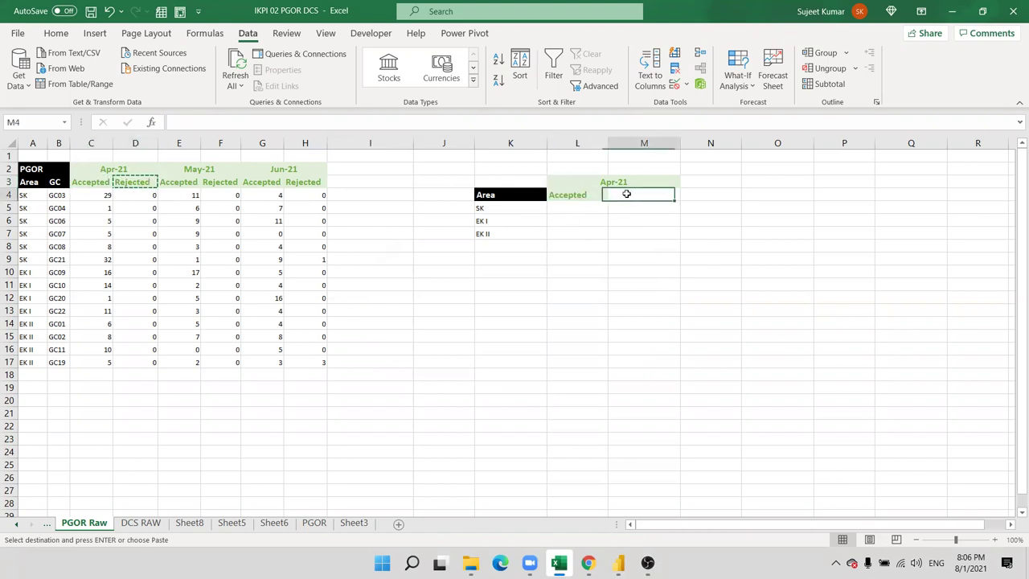
{"action": "key", "text": "ctrl+v"}
{"action": "key", "text": "Escape"}
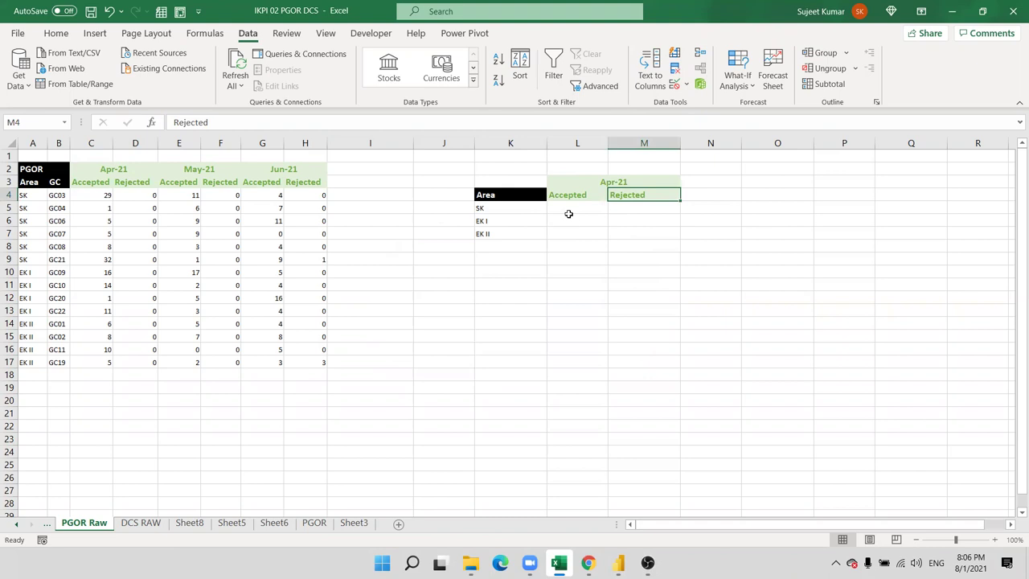
Enter =SUMIF(A:A,K5,C:C) in L5, giving SK's April accepted total of 80.
{"action": "left_click", "coordinate": [568, 212]}
{"action": "type", "text": "=sum"}
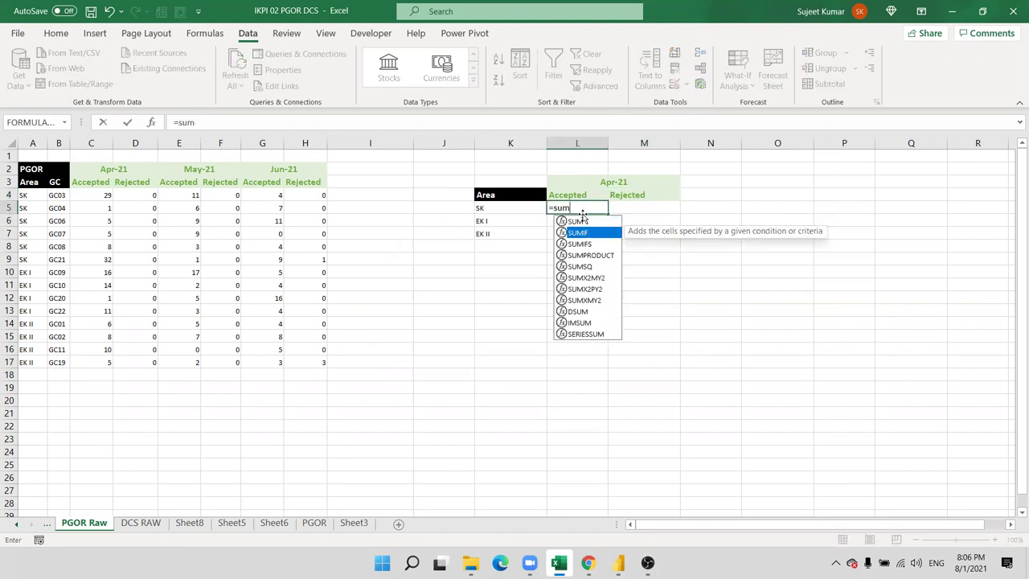
{"action": "key", "text": "Down"}
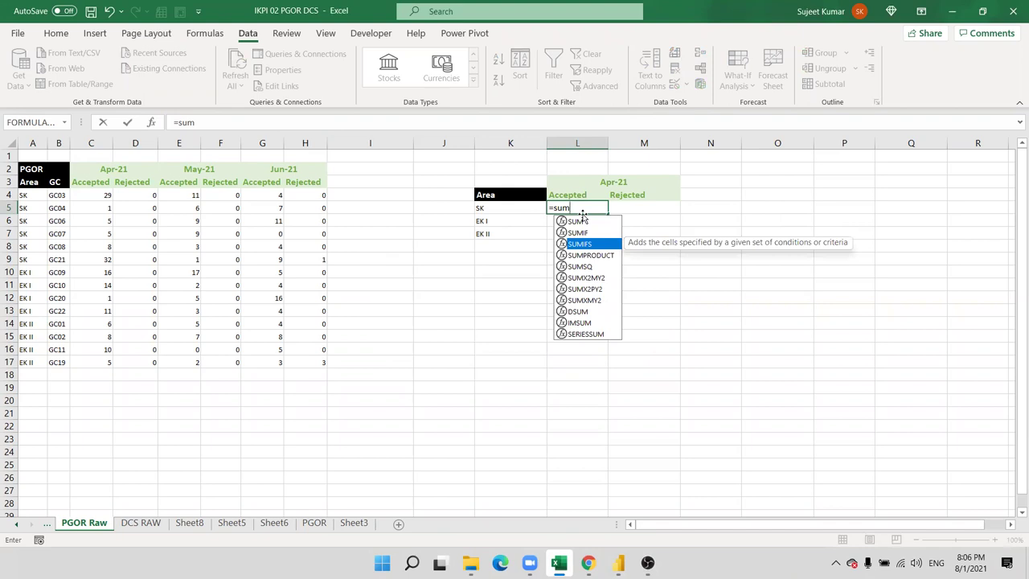
{"action": "key", "text": "Up"}
{"action": "key", "text": "Tab"}
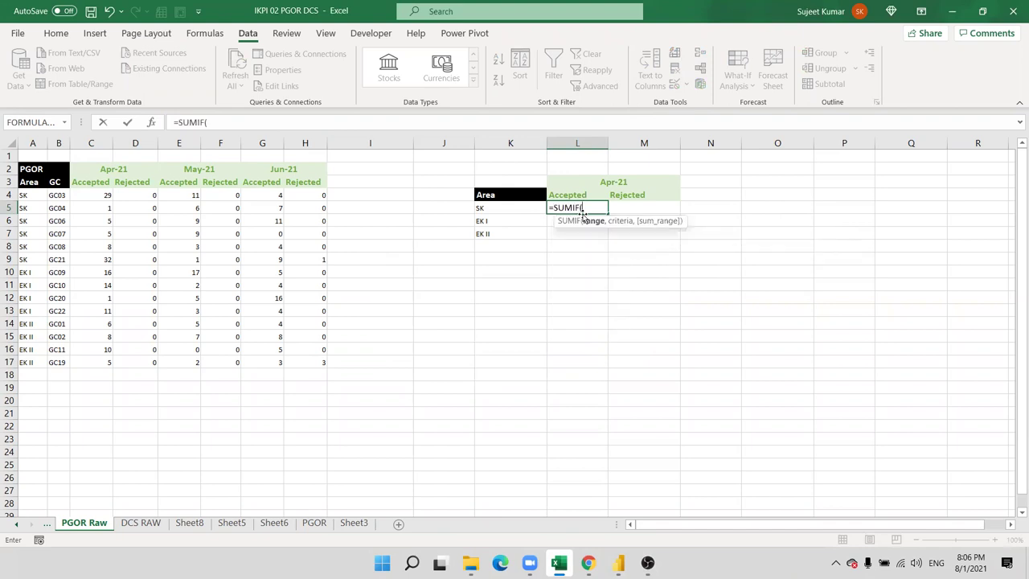
{"action": "left_click", "coordinate": [33, 143]}
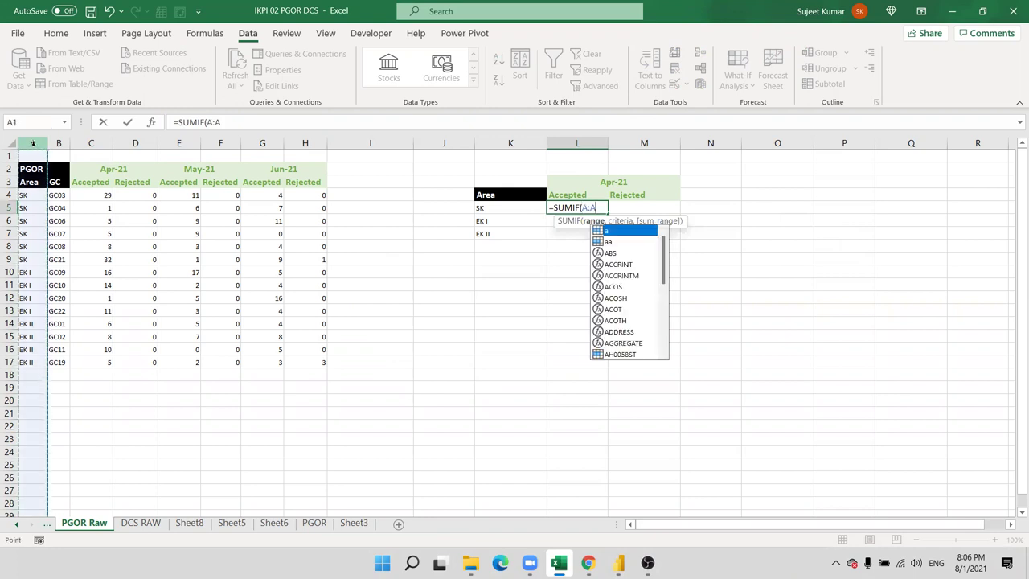
{"action": "type", "text": ","}
{"action": "left_click", "coordinate": [492, 208]}
{"action": "type", "text": ","}
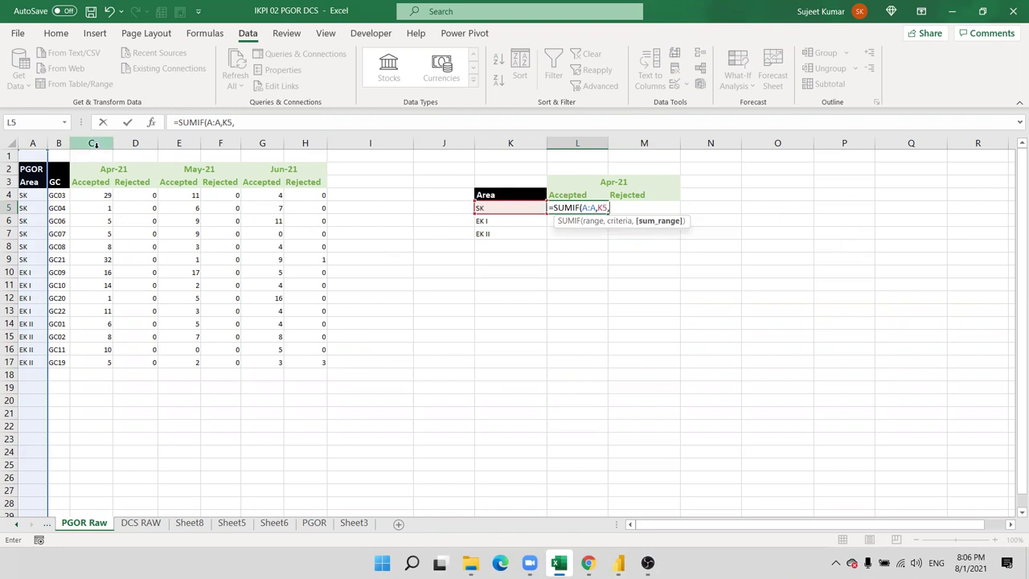
{"action": "left_click", "coordinate": [93, 143]}
{"action": "left_click", "coordinate": [101, 206]}
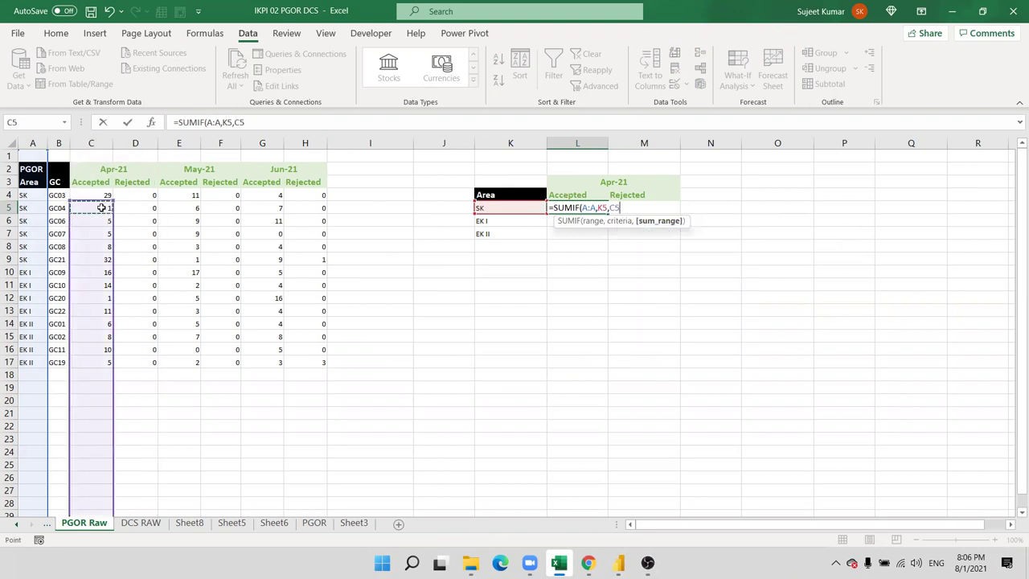
{"action": "key", "text": "BackSpace"}
{"action": "type", "text": ":C"}
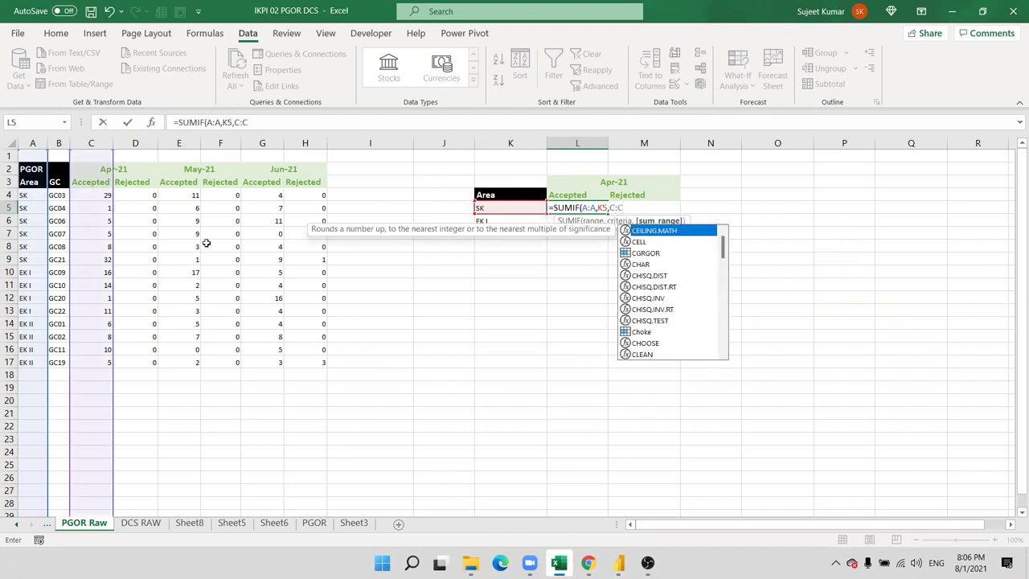
{"action": "type", "text": ")"}
{"action": "key", "text": "Return"}
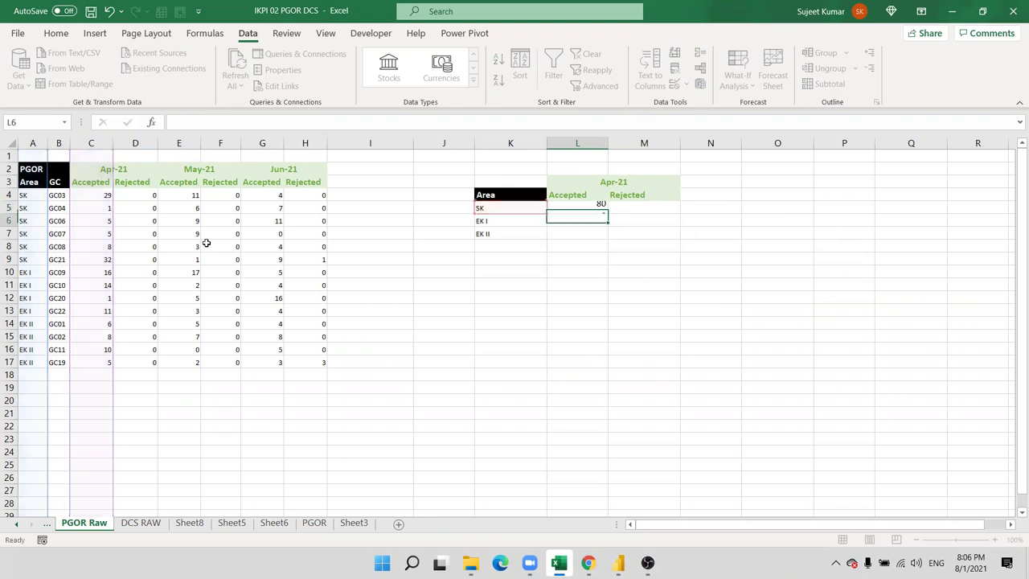
{"action": "key", "text": "Up"}
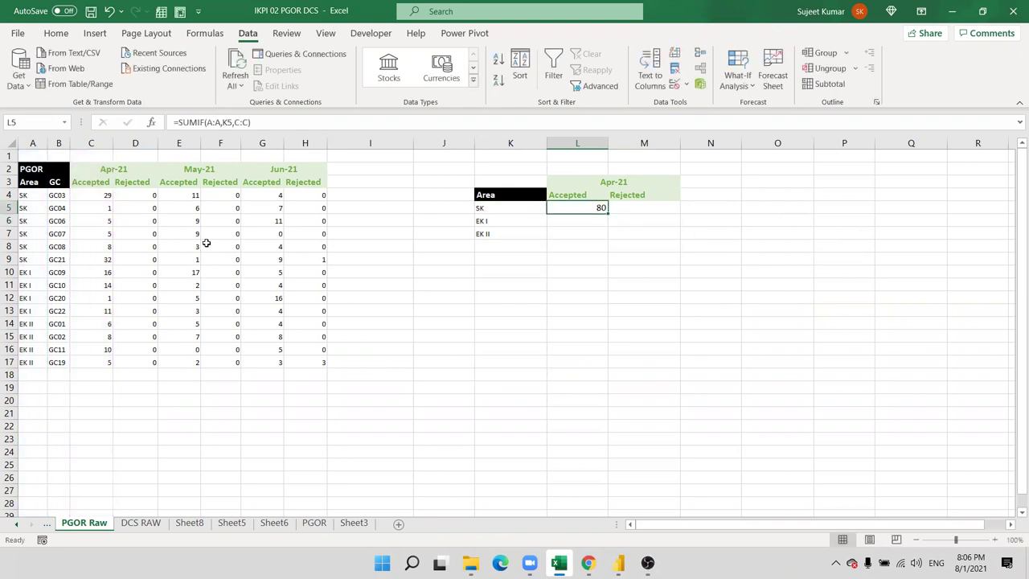
Fill the Accepted SUMIF down for EK I (42) and EK II (29), and paste it into M5.
{"action": "double_click", "coordinate": [609, 214]}
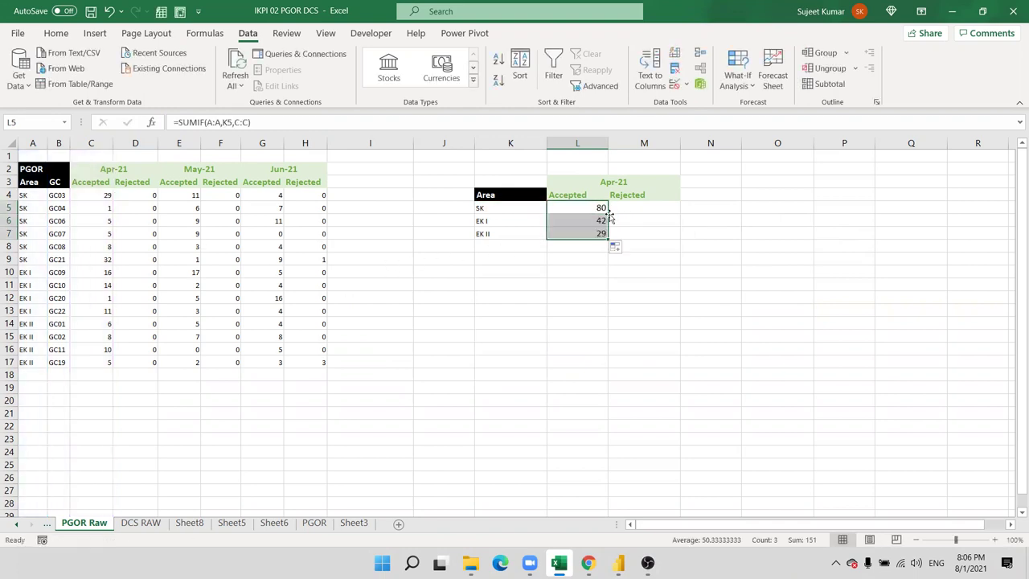
{"action": "left_click", "coordinate": [264, 121]}
{"action": "key", "text": "Escape"}
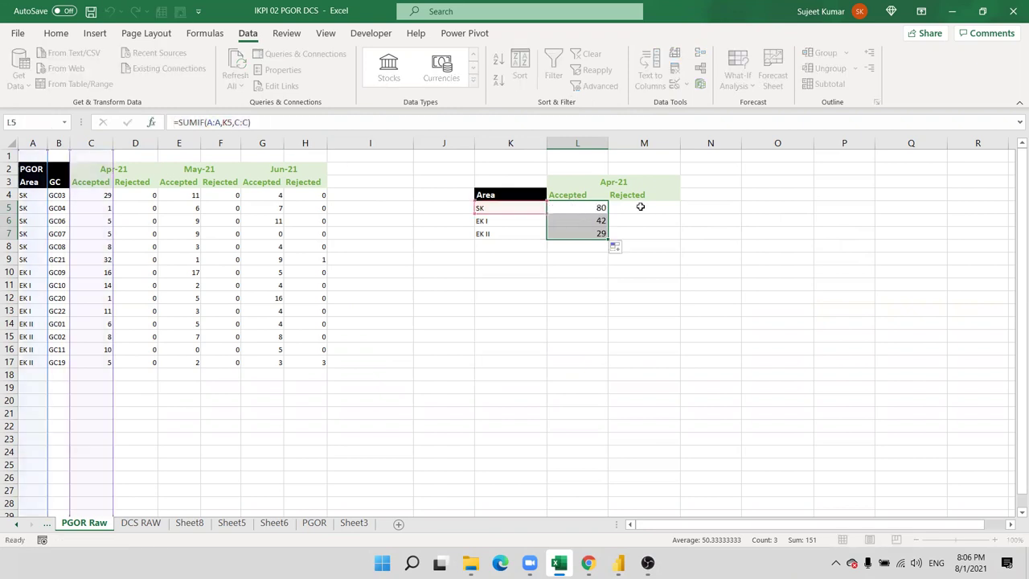
{"action": "left_click", "coordinate": [640, 207]}
{"action": "key", "text": "ctrl+v"}
Change M5's sum range to D:D and fill the Rejected totals down to M7, all 0.
{"action": "double_click", "coordinate": [641, 207]}
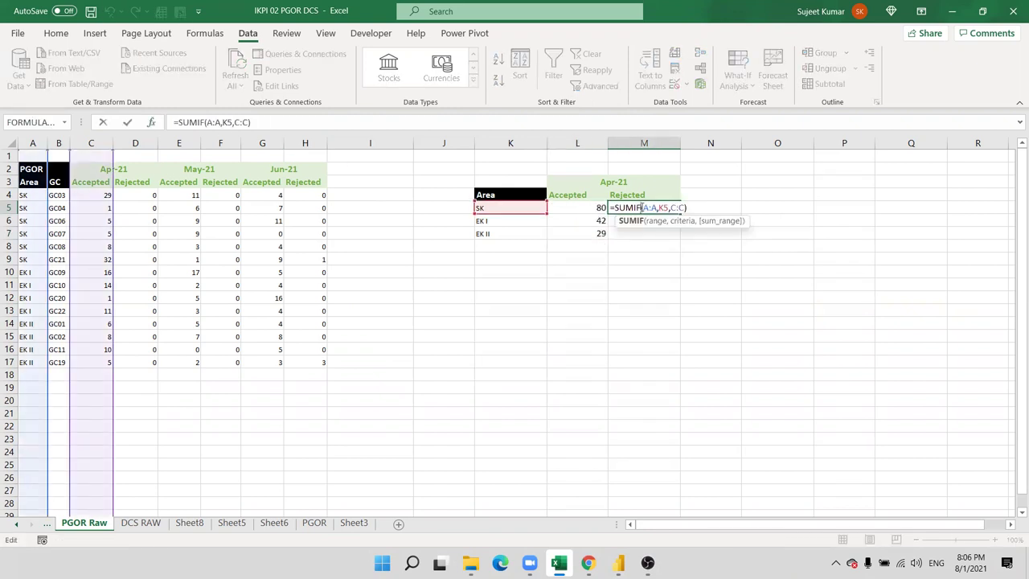
{"action": "left_click", "coordinate": [660, 207]}
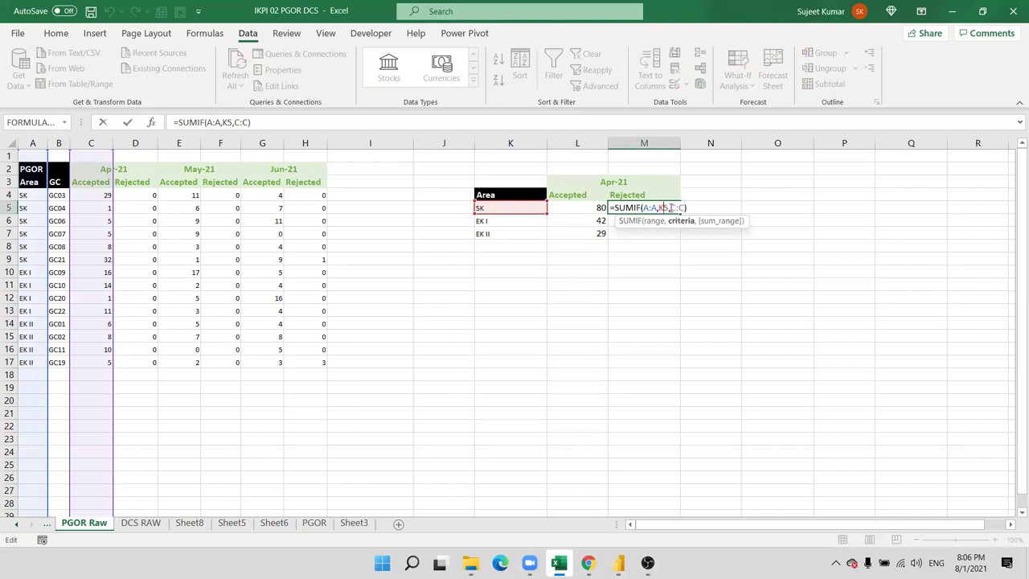
{"action": "left_click", "coordinate": [674, 207]}
{"action": "key", "text": "BackSpace"}
{"action": "type", "text": "D"}
{"action": "key", "text": "Right"}
{"action": "key", "text": "Right"}
{"action": "key", "text": "BackSpace"}
{"action": "type", "text": "D"}
{"action": "key", "text": "ctrl+Return"}
{"action": "key", "text": "shift+Down"}
{"action": "key", "text": "shift+Down"}
{"action": "key", "text": "ctrl+d"}
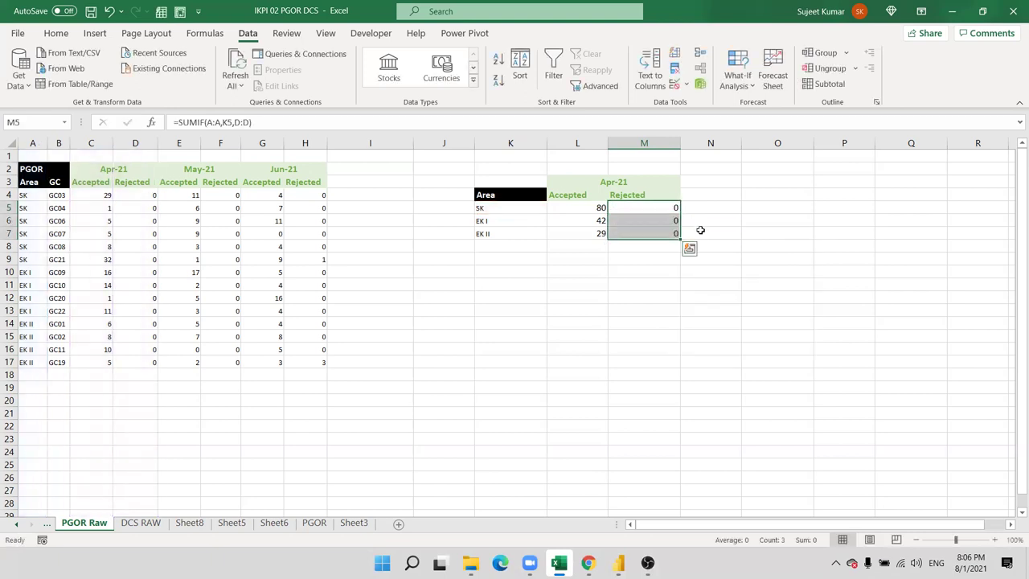
{"action": "key", "text": "Escape"}
{"action": "left_click", "coordinate": [194, 176]}
{"action": "key", "text": "ctrl+c"}
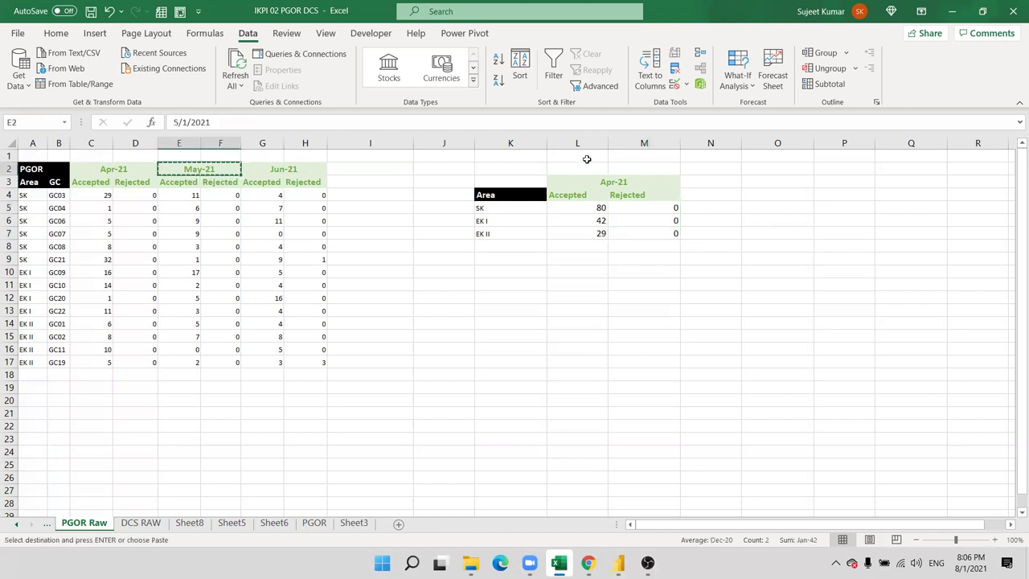
Add the May-21 header in N3 with Accepted and Rejected labels in N4:O4.
{"action": "left_click", "coordinate": [714, 183]}
{"action": "key", "text": "ctrl+v"}
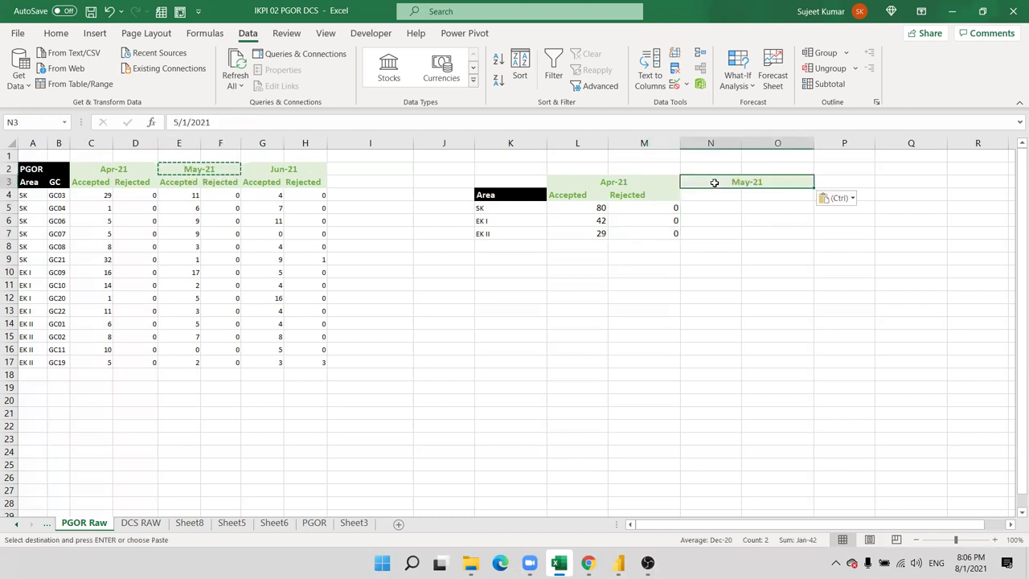
{"action": "left_click", "coordinate": [195, 195]}
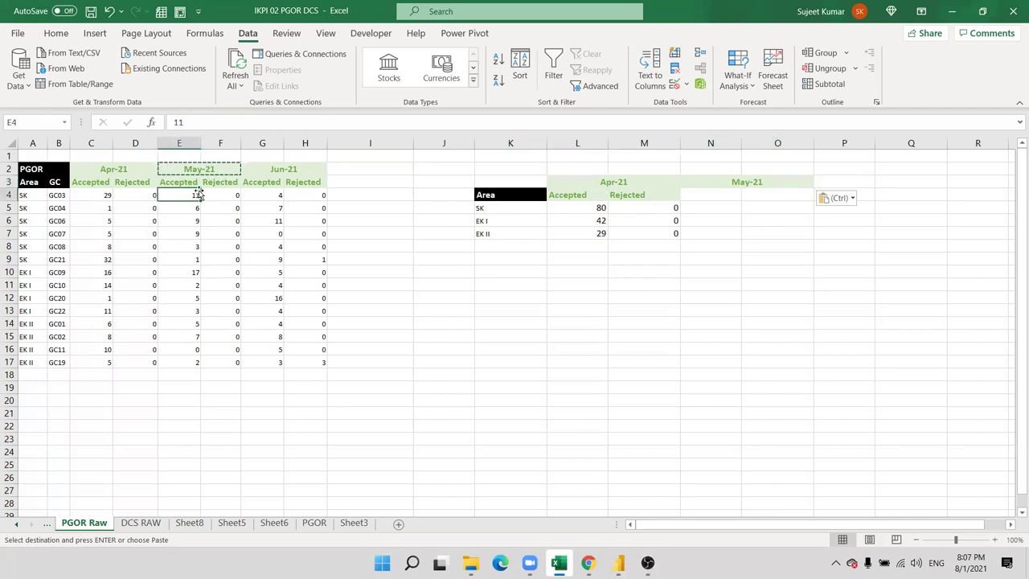
{"action": "left_click", "coordinate": [666, 207]}
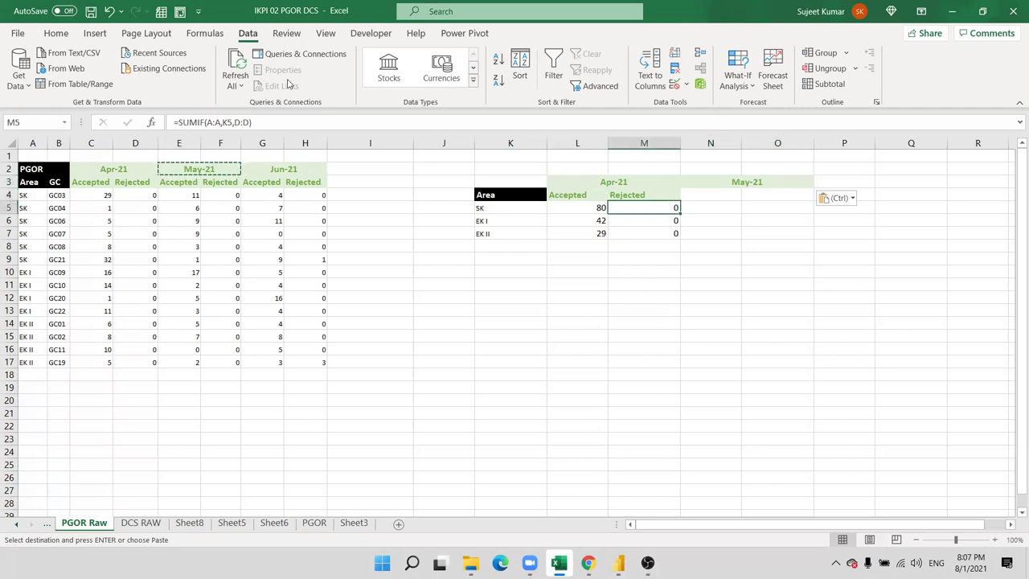
{"action": "left_click_drag", "start_coordinate": [563, 193], "coordinate": [674, 193]}
{"action": "key", "text": "ctrl+c"}
{"action": "left_click", "coordinate": [714, 196]}
{"action": "key", "text": "ctrl+v"}
{"action": "key", "text": "Escape"}
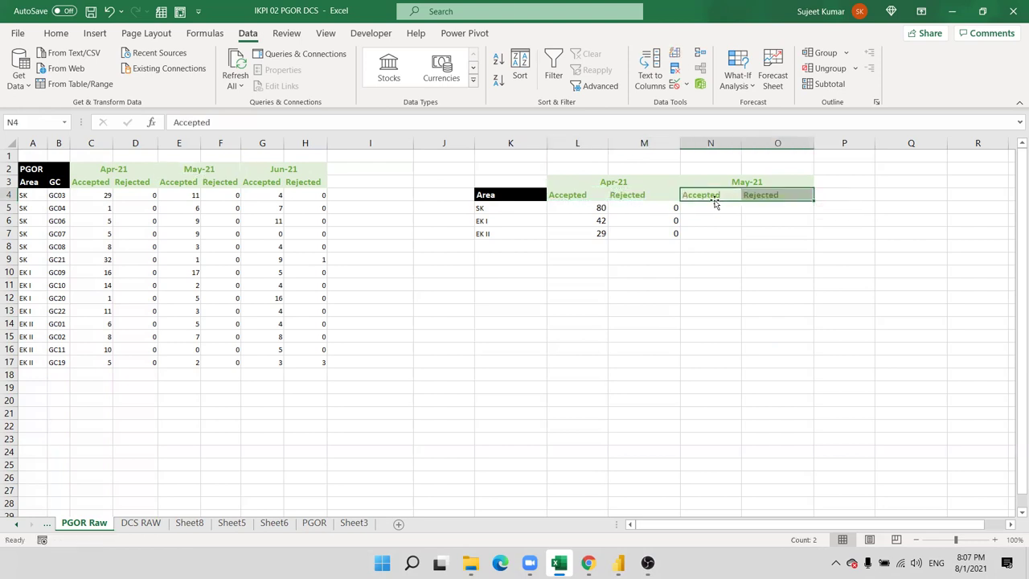
Review the Apr-21 summary formulas and the table headings.
{"action": "left_click", "coordinate": [573, 223]}
{"action": "left_click", "coordinate": [638, 212]}
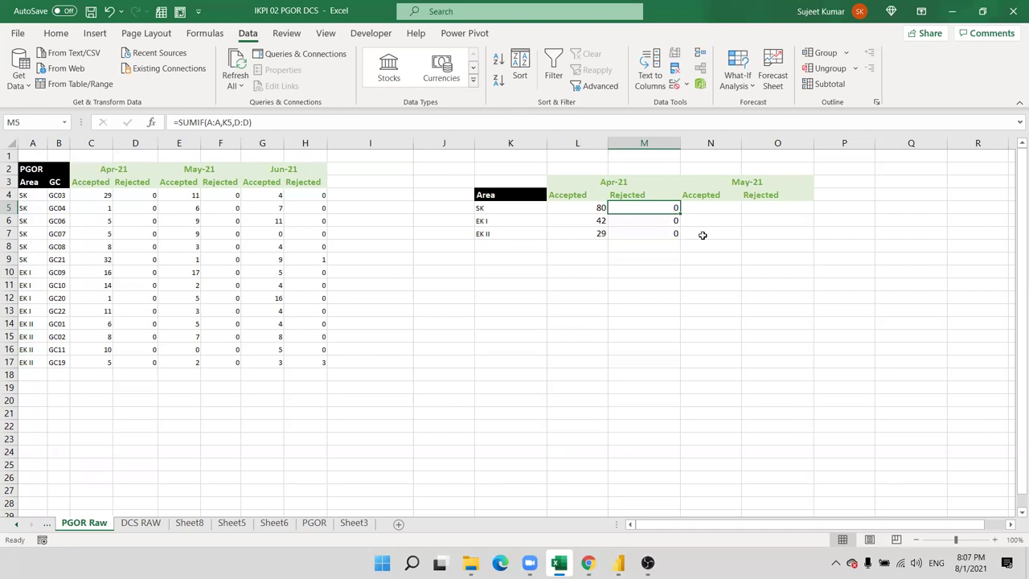
{"action": "left_click", "coordinate": [706, 208]}
{"action": "left_click_drag", "start_coordinate": [588, 207], "coordinate": [797, 230]}
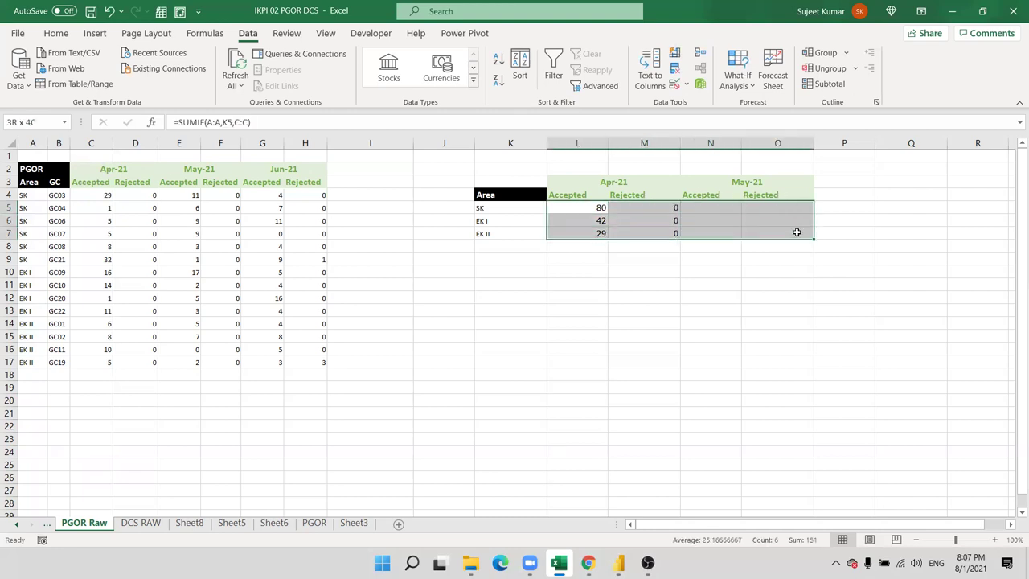
{"action": "left_click", "coordinate": [602, 179]}
{"action": "left_click", "coordinate": [741, 196]}
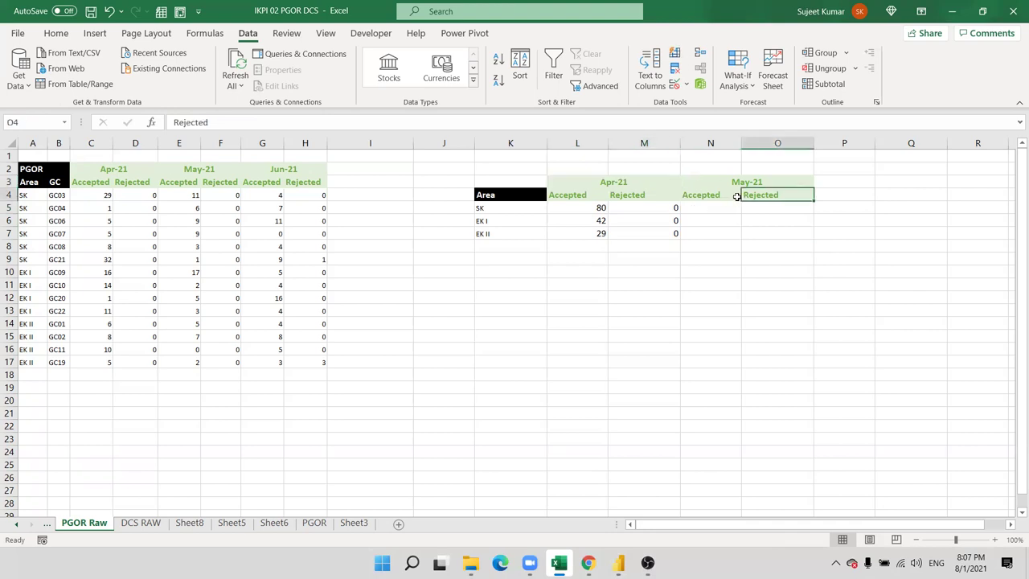
{"action": "left_click", "coordinate": [122, 170]}
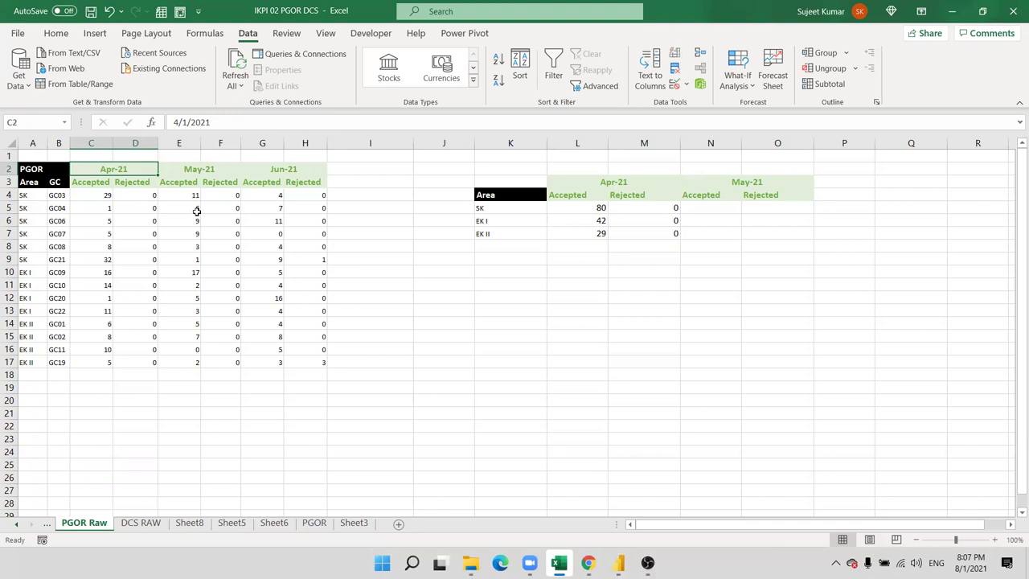
Copy the SUMIF into N5 with sum range E:E and fill down: May-21 Accepted 39, 27, 14.
{"action": "double_click", "coordinate": [571, 207]}
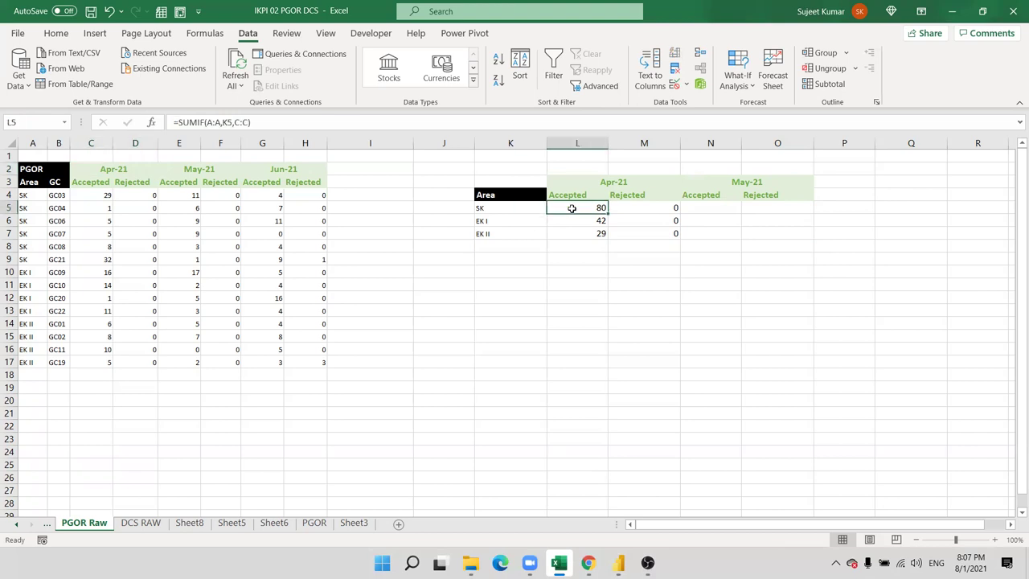
{"action": "left_click_drag", "start_coordinate": [637, 209], "coordinate": [506, 204]}
{"action": "key", "text": "ctrl+c"}
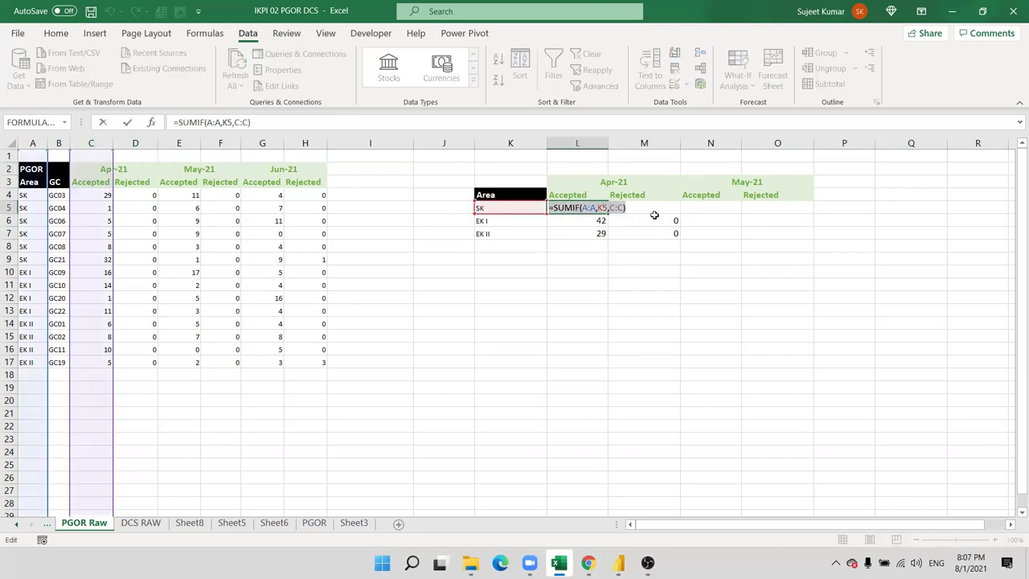
{"action": "key", "text": "Escape"}
{"action": "left_click", "coordinate": [705, 206]}
{"action": "key", "text": "ctrl+v"}
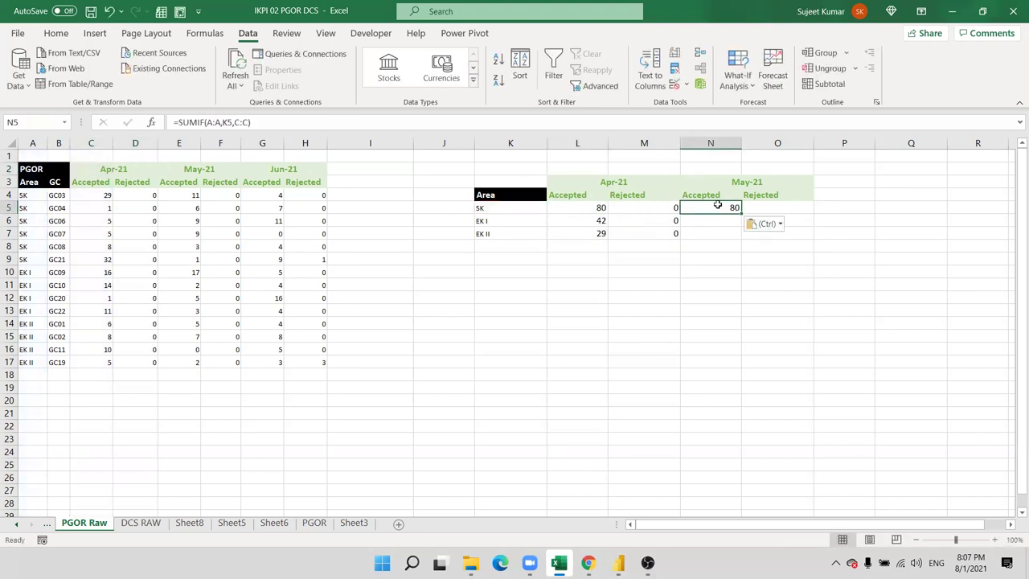
{"action": "double_click", "coordinate": [717, 206]}
{"action": "left_click_drag", "start_coordinate": [105, 162], "coordinate": [176, 178]}
{"action": "key", "text": "Return"}
{"action": "left_click", "coordinate": [731, 208]}
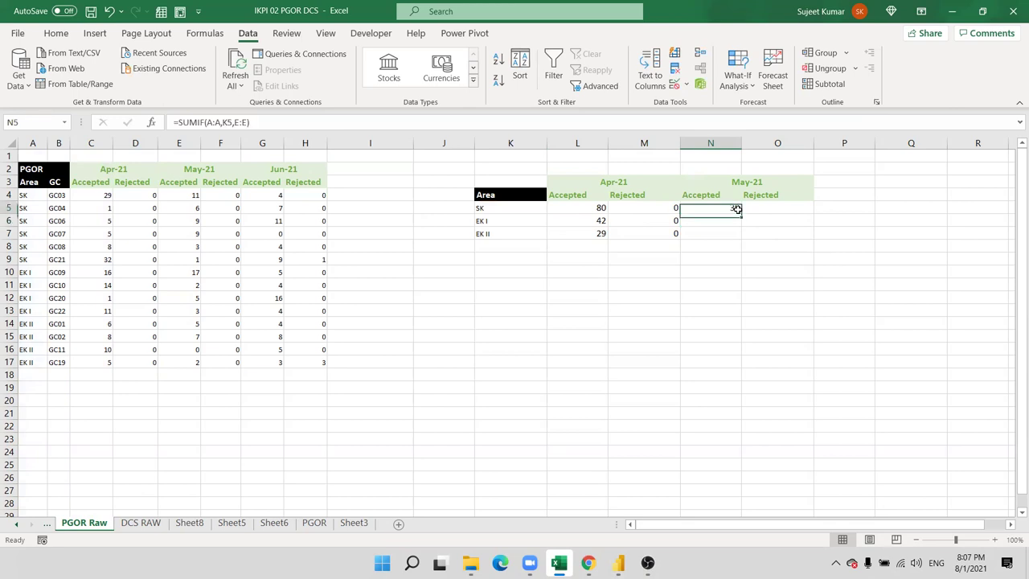
{"action": "double_click", "coordinate": [741, 214]}
Put the SUMIF in O5 summing column F and fill down, giving May-21 Rejected 0 throughout.
{"action": "left_click", "coordinate": [759, 214]}
{"action": "key", "text": "ctrl+v"}
{"action": "double_click", "coordinate": [763, 205]}
{"action": "left_click_drag", "start_coordinate": [112, 190], "coordinate": [224, 198]}
{"action": "key", "text": "Return"}
{"action": "left_click", "coordinate": [792, 206]}
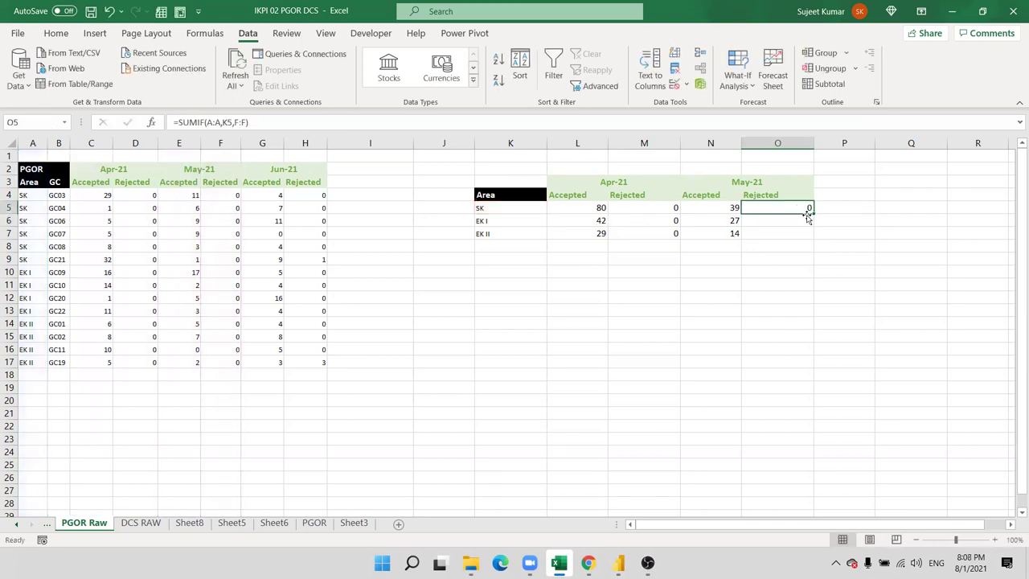
{"action": "double_click", "coordinate": [814, 214]}
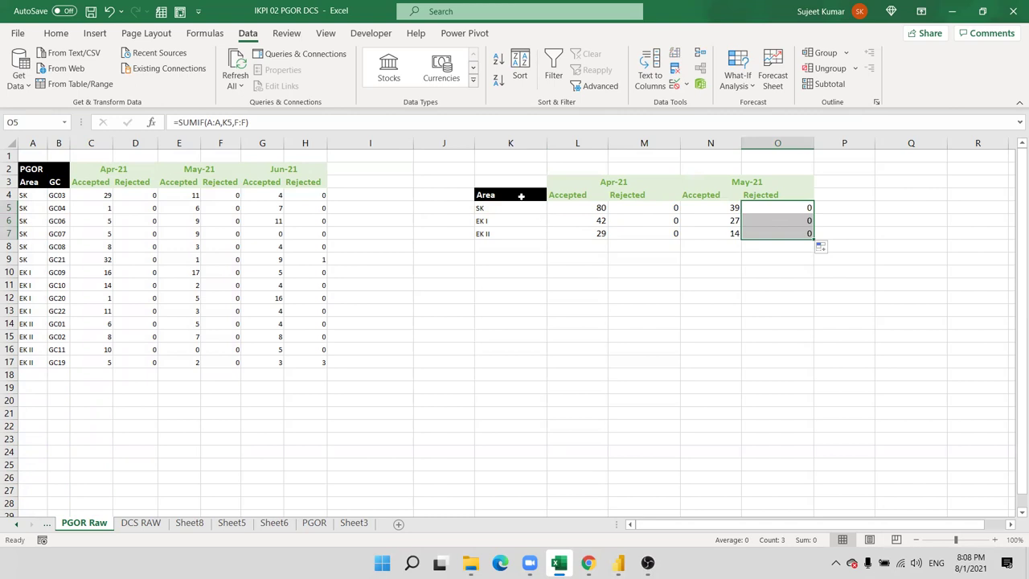
{"action": "left_click_drag", "start_coordinate": [520, 185], "coordinate": [767, 236]}
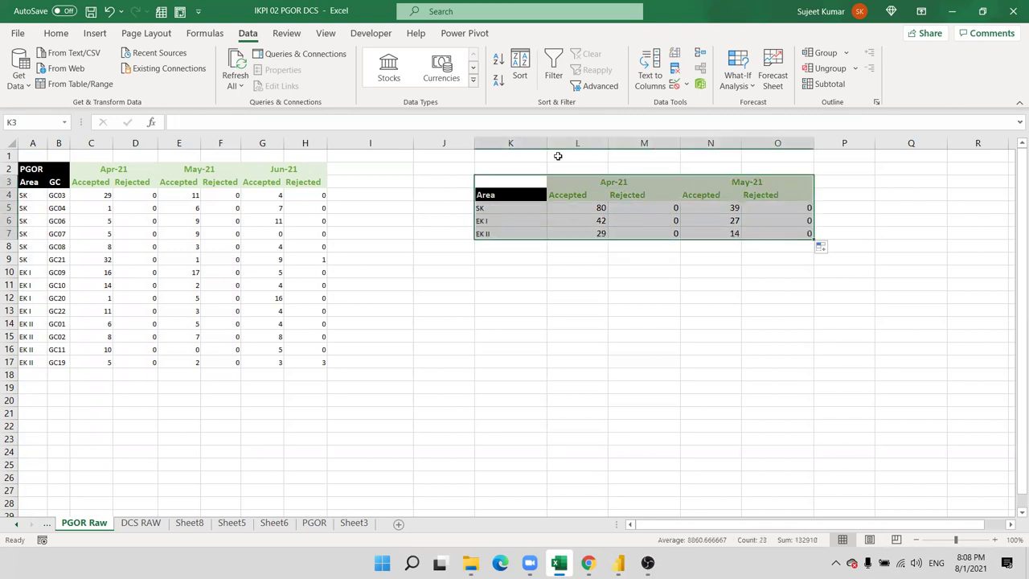
Insert a clustered column chart of K3:O7 below the table, with areas as categories and months as series.
{"action": "left_click", "coordinate": [91, 34]}
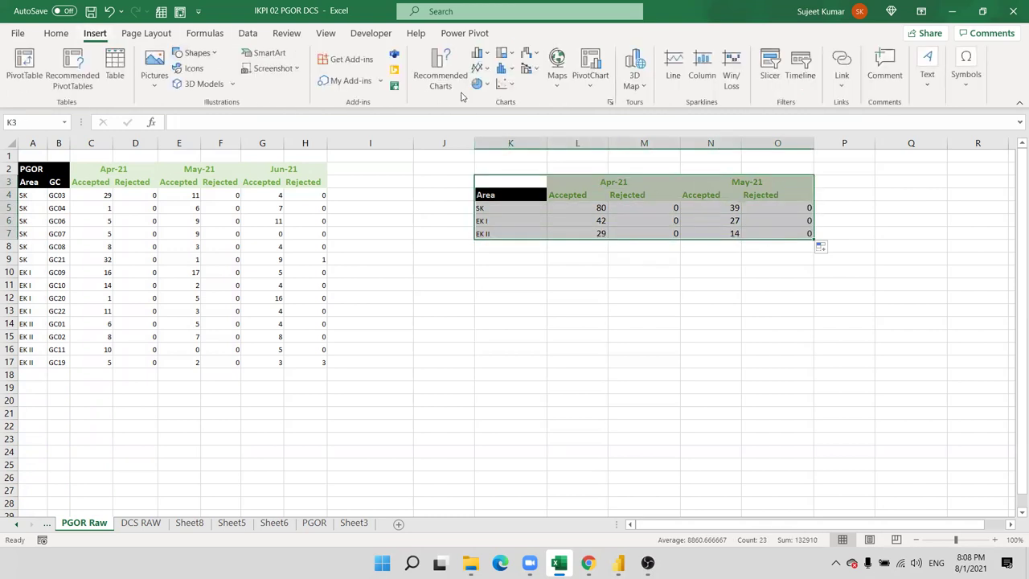
{"action": "left_click", "coordinate": [480, 53]}
{"action": "left_click", "coordinate": [488, 95]}
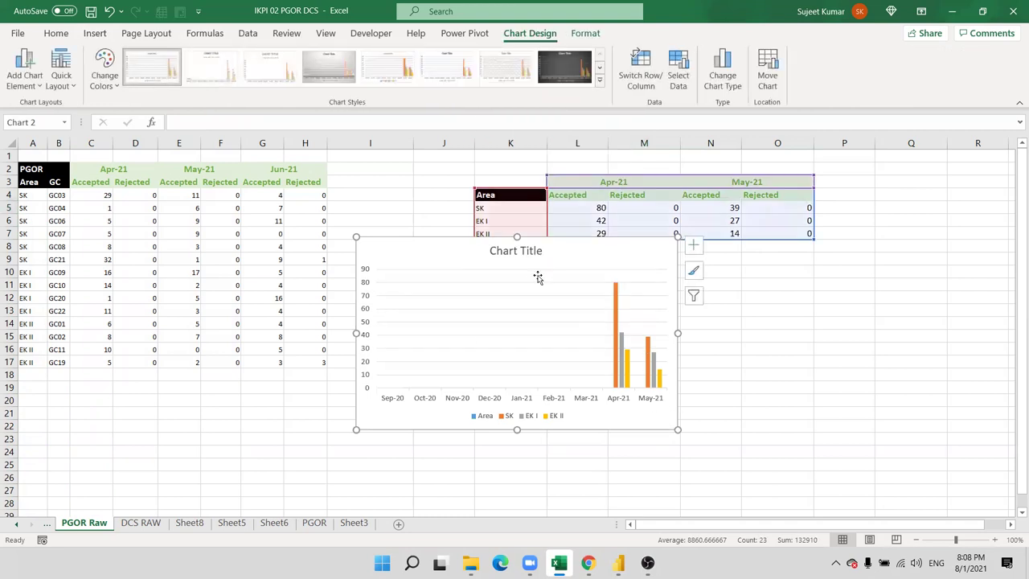
{"action": "left_click_drag", "start_coordinate": [544, 259], "coordinate": [605, 300]}
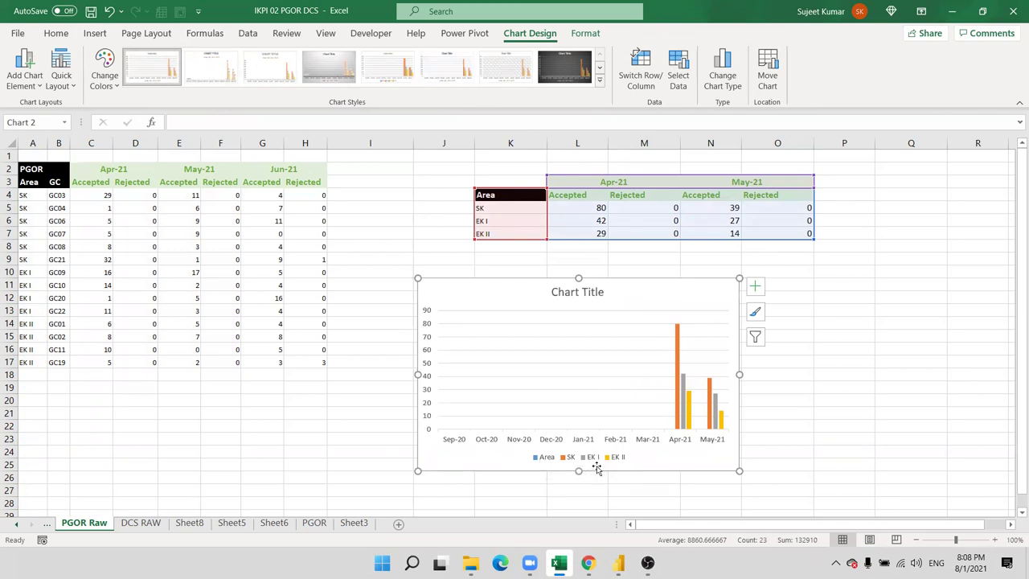
{"action": "left_click", "coordinate": [639, 77]}
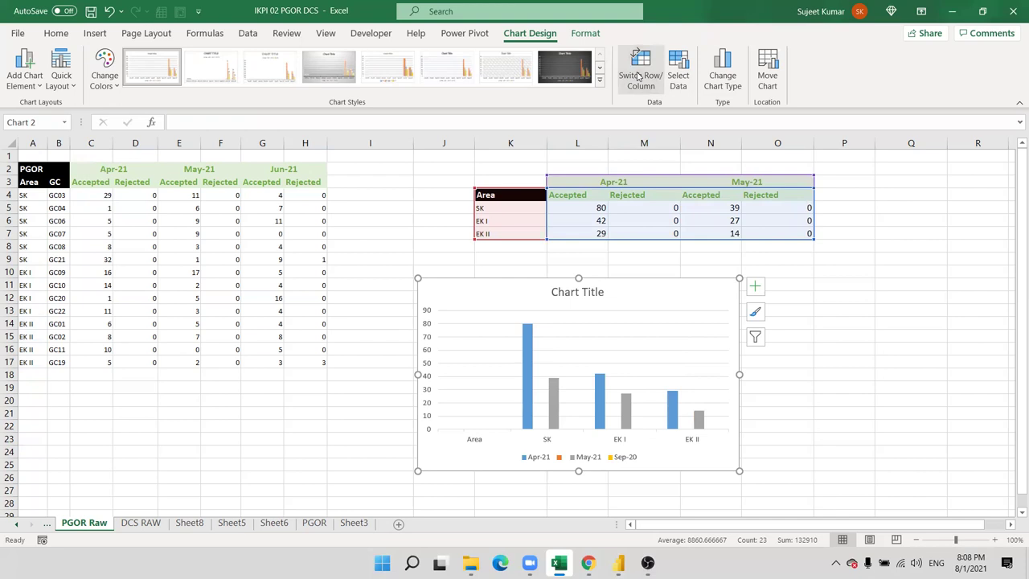
{"action": "left_click_drag", "start_coordinate": [740, 471], "coordinate": [822, 477]}
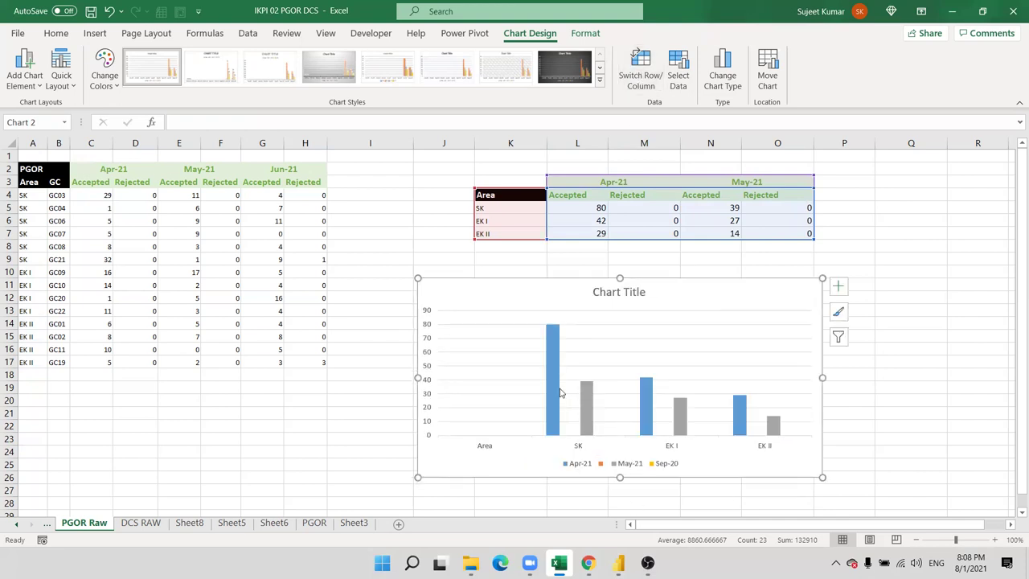
{"action": "mouse_move", "coordinate": [558, 388]}
{"action": "left_click", "coordinate": [638, 222]}
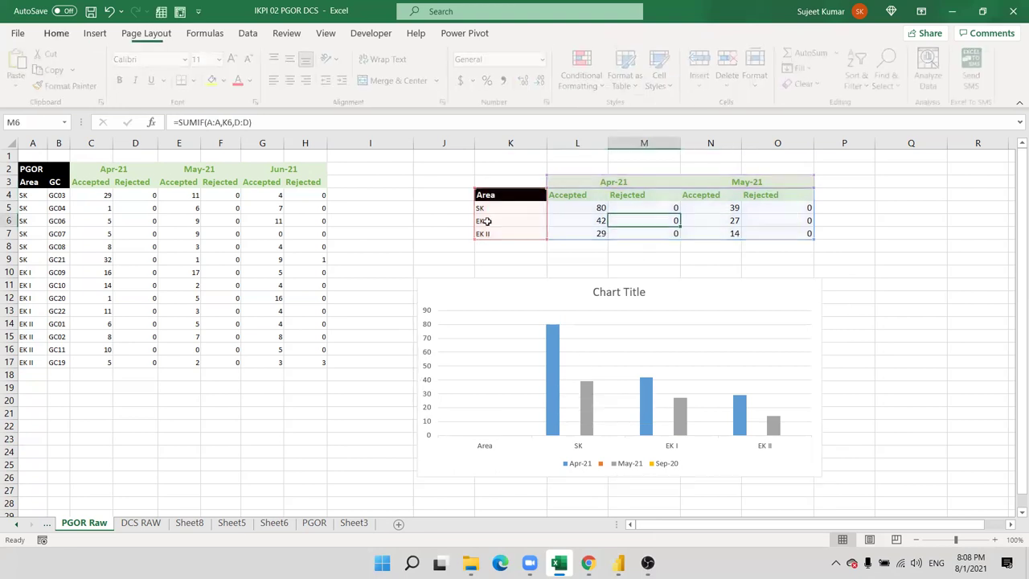
{"action": "left_click", "coordinate": [146, 219]}
Change the SK GC03 Apr-21 Rejected count in D4 to 3.
{"action": "left_click", "coordinate": [151, 197]}
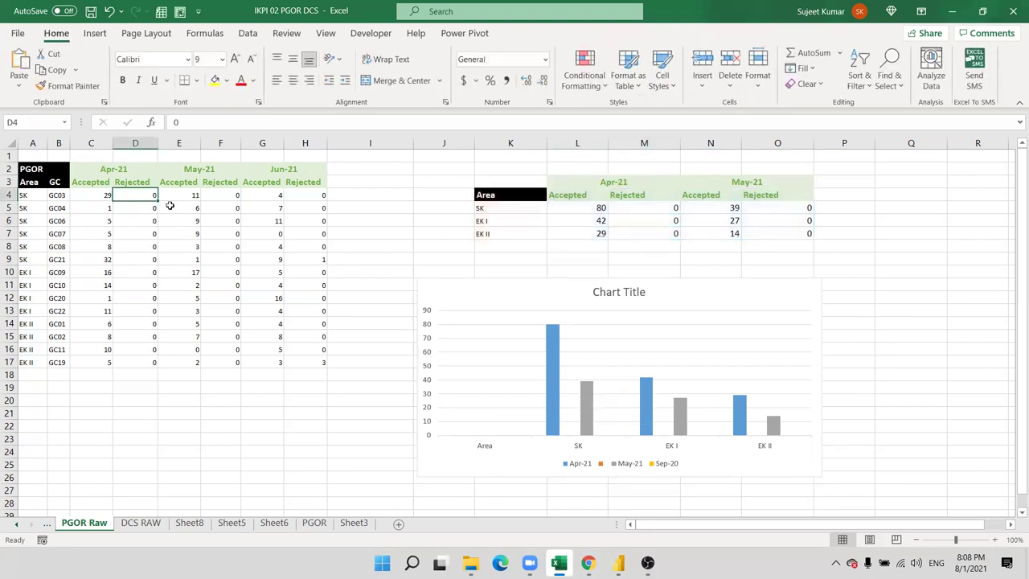
{"action": "type", "text": "3"}
{"action": "key", "text": "Return"}
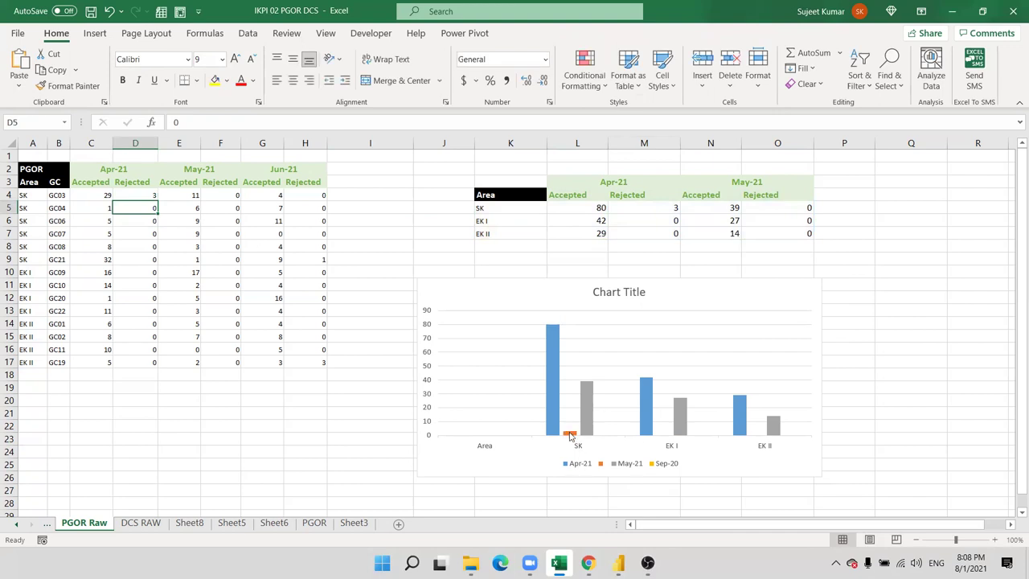
Shift the chart's source range down a row to exclude the Area header row.
{"action": "mouse_move", "coordinate": [570, 436]}
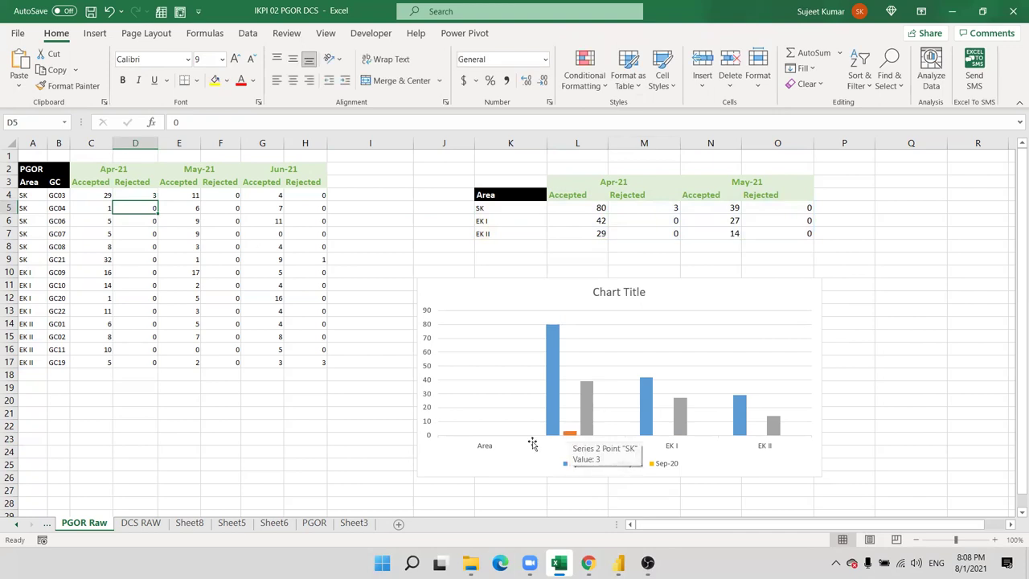
{"action": "left_click", "coordinate": [503, 296]}
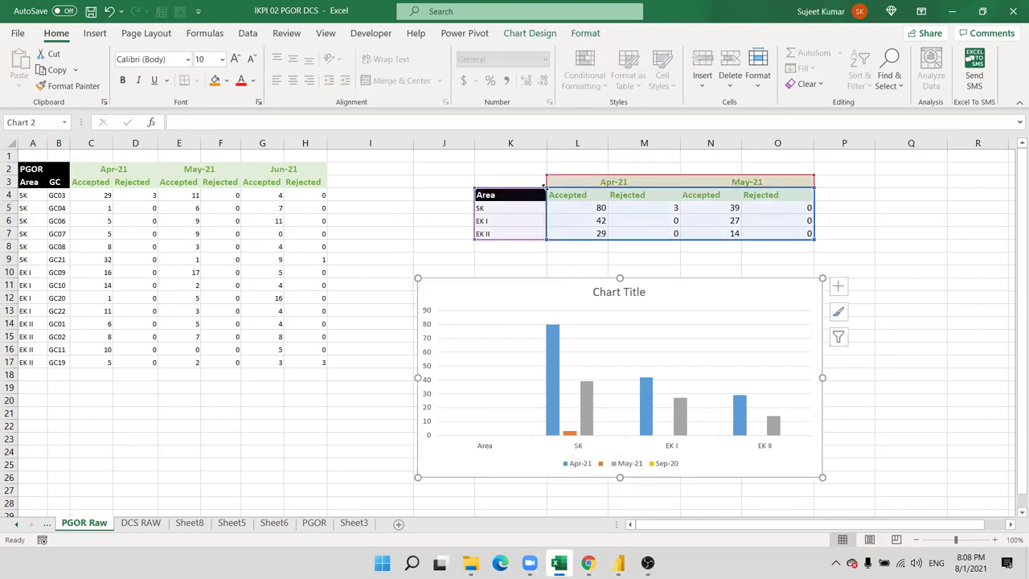
{"action": "left_click_drag", "start_coordinate": [543, 191], "coordinate": [544, 197]}
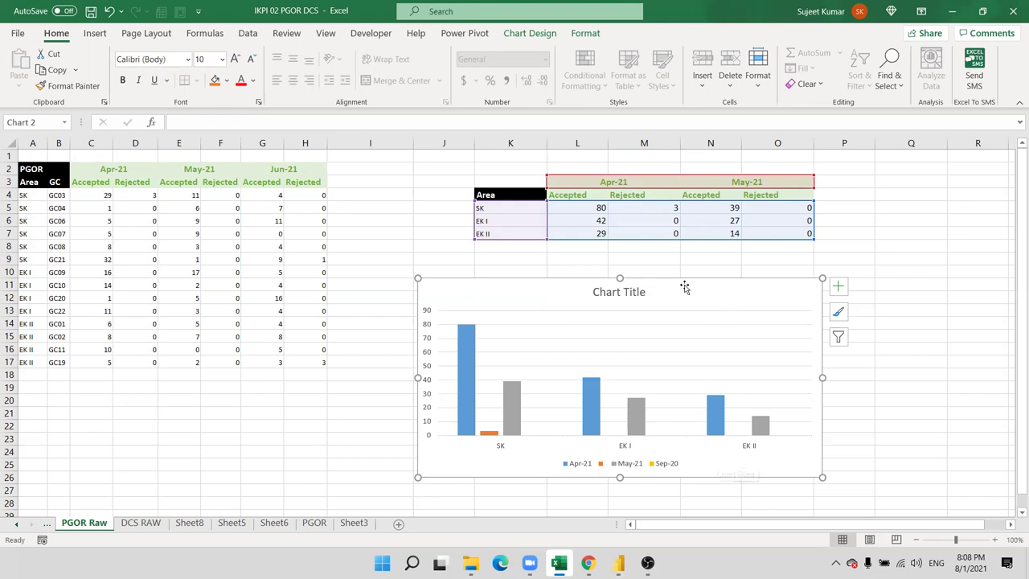
Select the whole chart area and delete the chart.
{"action": "mouse_move", "coordinate": [470, 415]}
{"action": "mouse_move", "coordinate": [593, 425]}
{"action": "left_click", "coordinate": [815, 187]}
{"action": "left_click", "coordinate": [673, 331]}
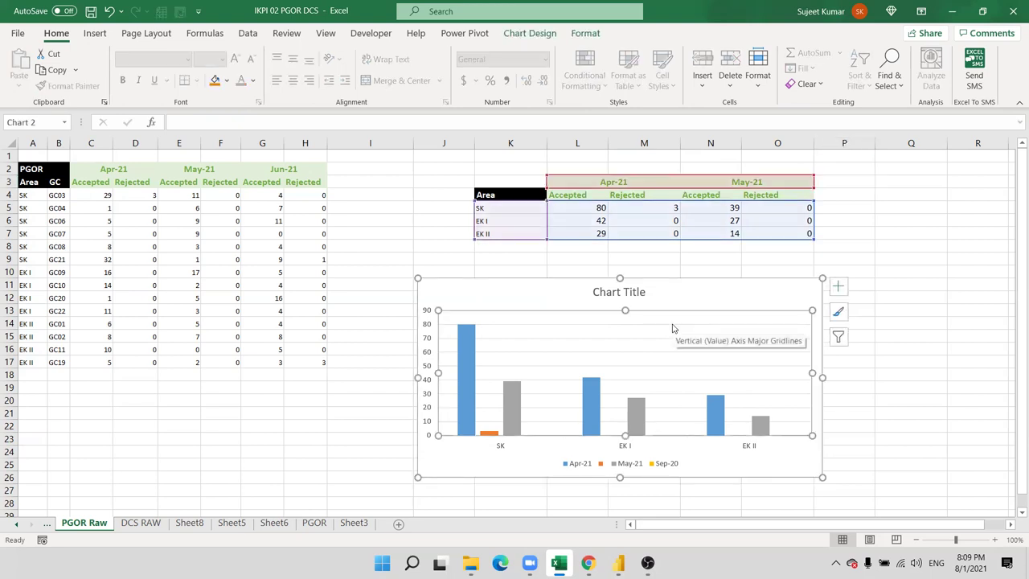
{"action": "left_click", "coordinate": [711, 299]}
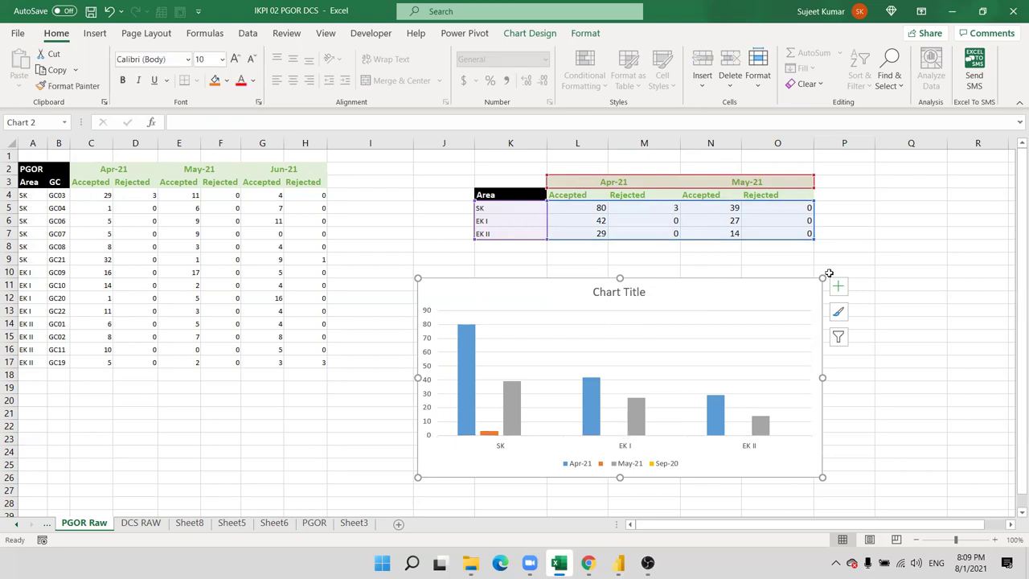
{"action": "key", "text": "Delete"}
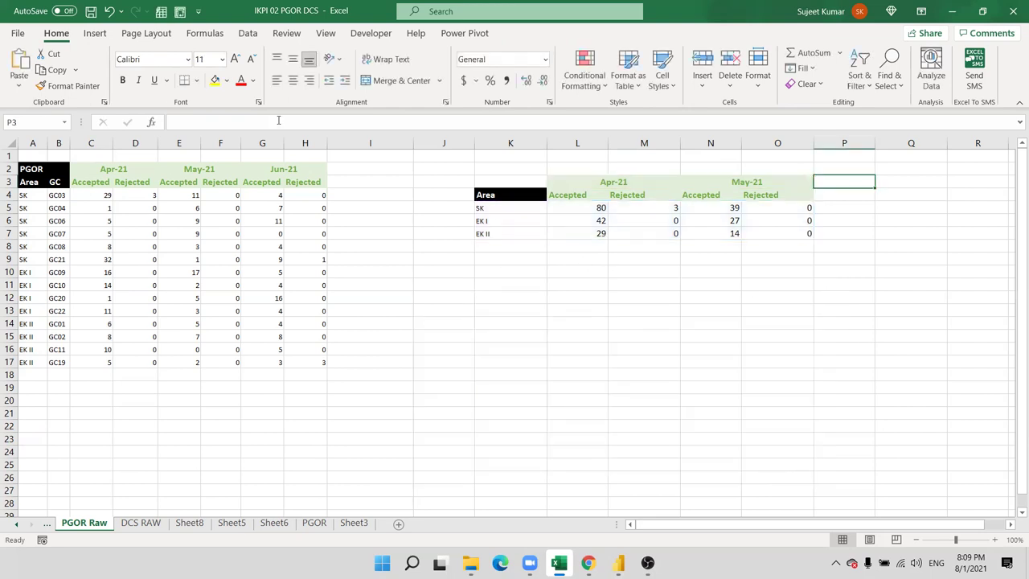
Insert a blank clustered column chart from empty cell J15 and move it below the table.
{"action": "left_click", "coordinate": [95, 33]}
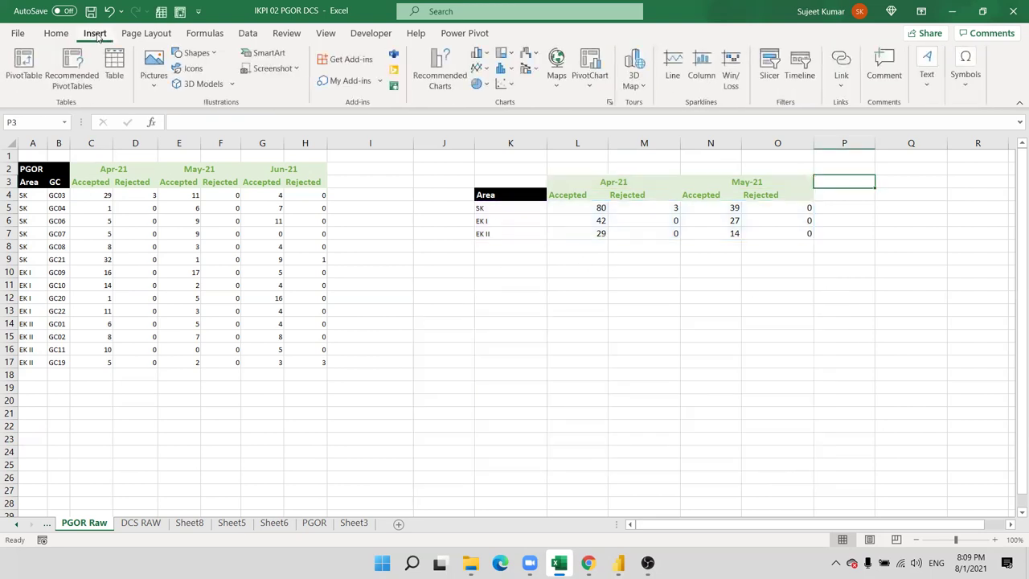
{"action": "left_click", "coordinate": [478, 53]}
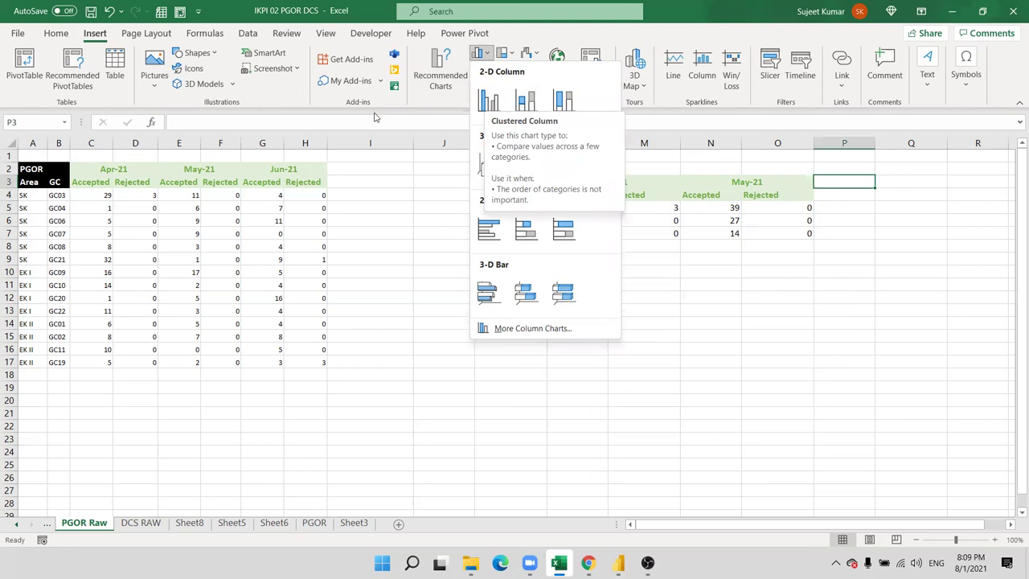
{"action": "left_click", "coordinate": [398, 319]}
{"action": "left_click", "coordinate": [398, 321]}
{"action": "left_click", "coordinate": [456, 335]}
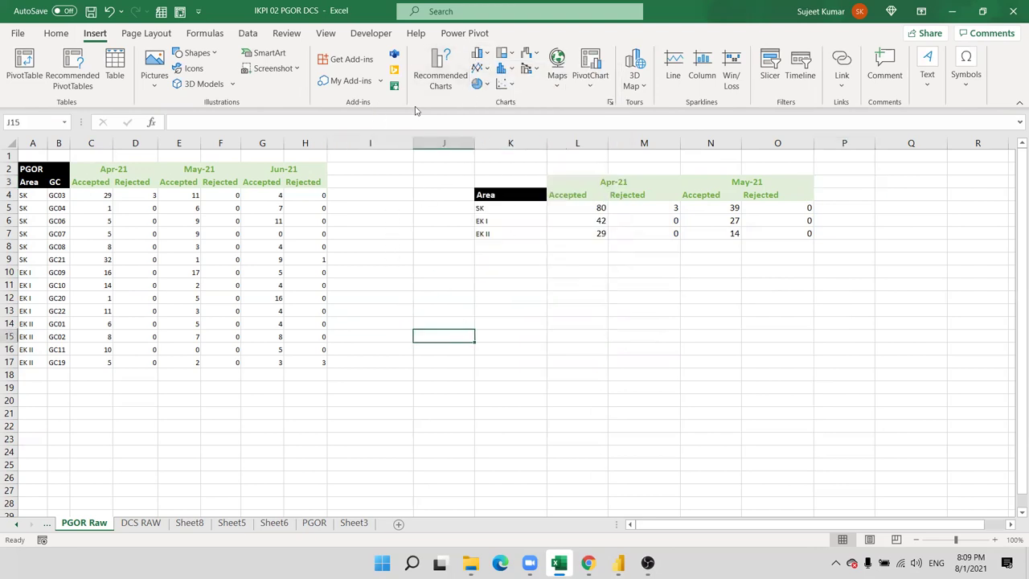
{"action": "left_click", "coordinate": [479, 54]}
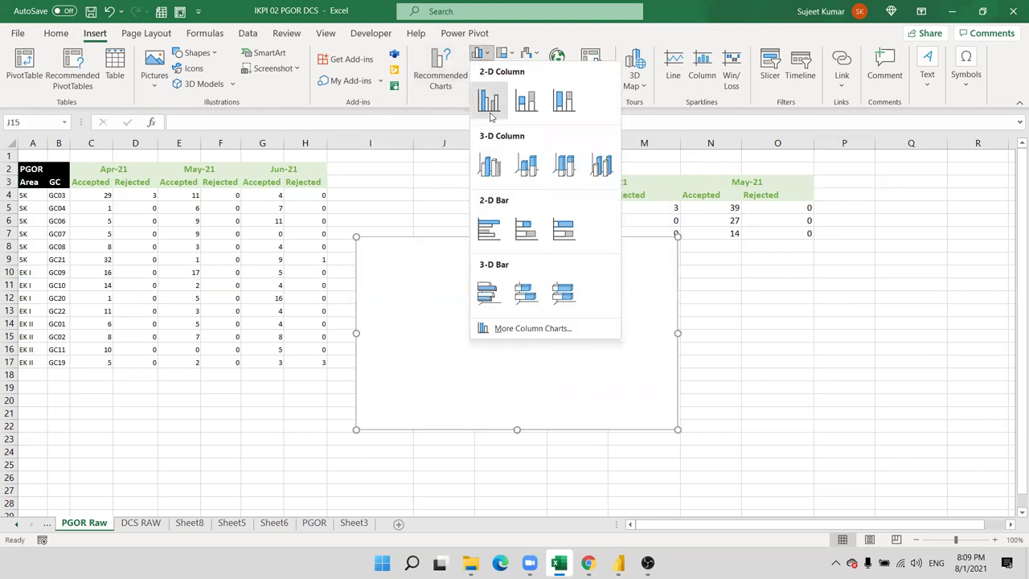
{"action": "left_click", "coordinate": [489, 97]}
{"action": "left_click_drag", "start_coordinate": [475, 319], "coordinate": [607, 329]}
Open Select Data from the chart's shortcut menu.
{"action": "right_click", "coordinate": [607, 329]}
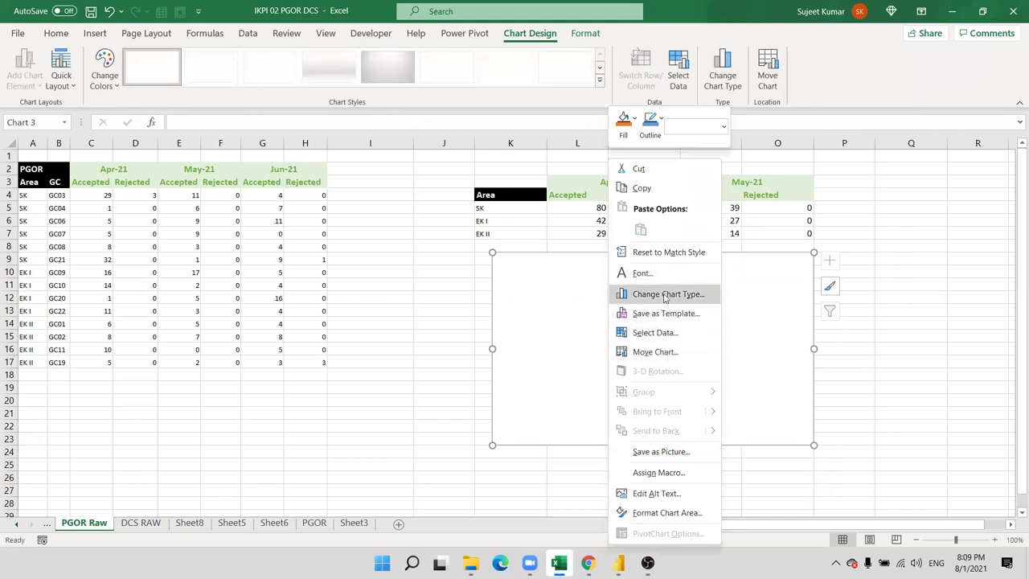
{"action": "right_click", "coordinate": [576, 320]}
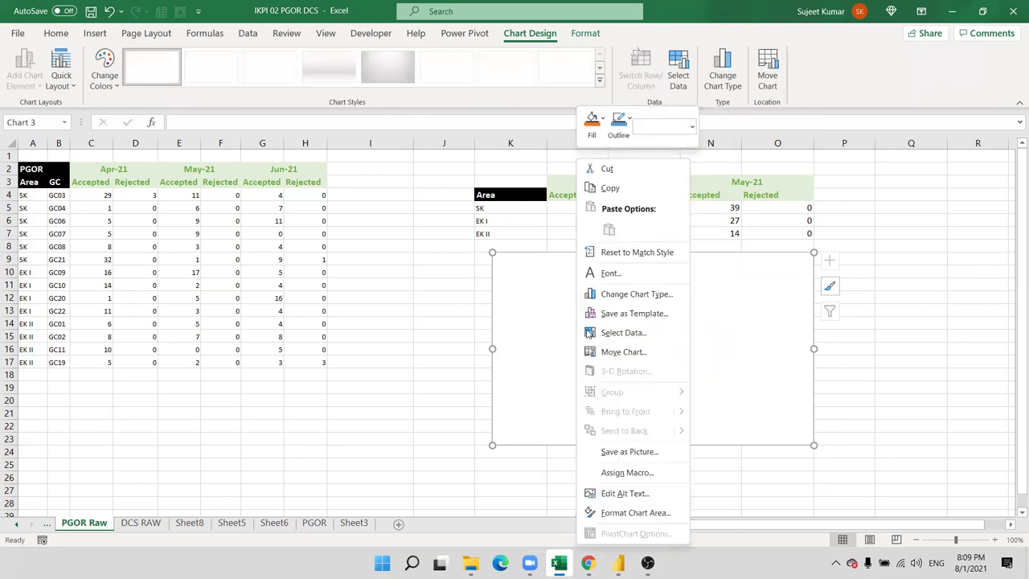
{"action": "left_click", "coordinate": [595, 332]}
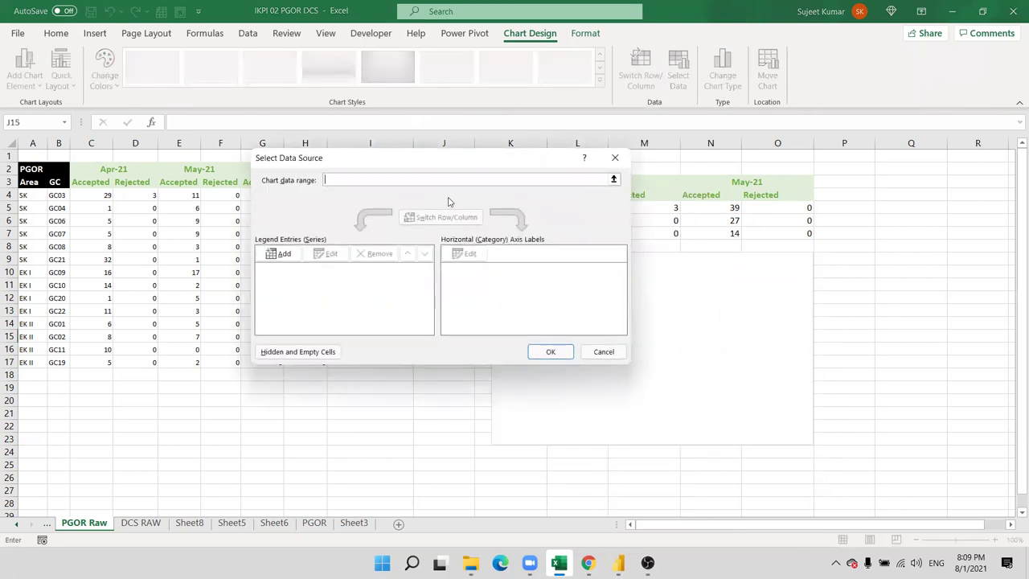
Add the Accepted series (name L4, values L5:L7) with area names K5:K7 as category labels.
{"action": "left_click_drag", "start_coordinate": [429, 165], "coordinate": [235, 214]}
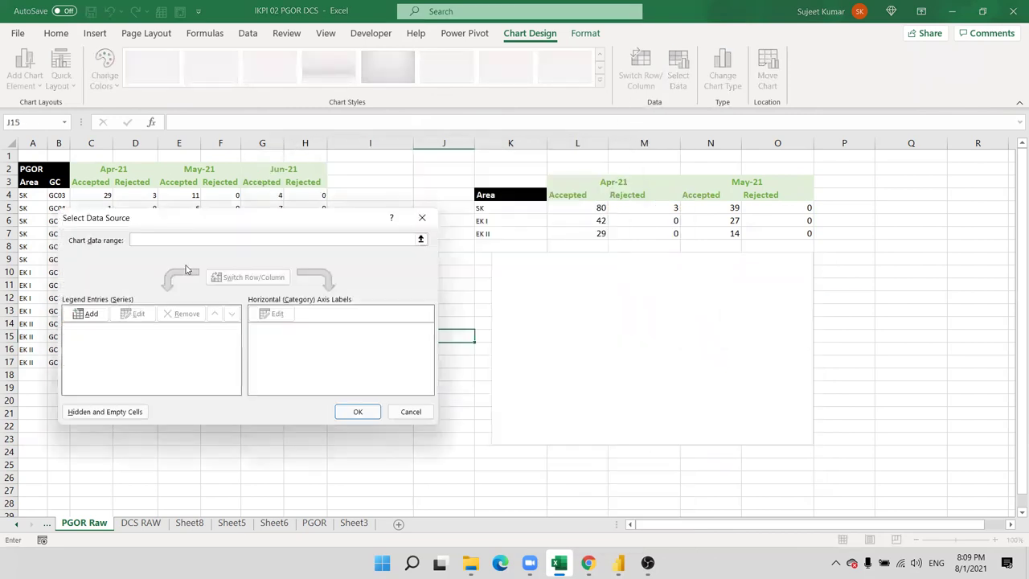
{"action": "left_click", "coordinate": [99, 316]}
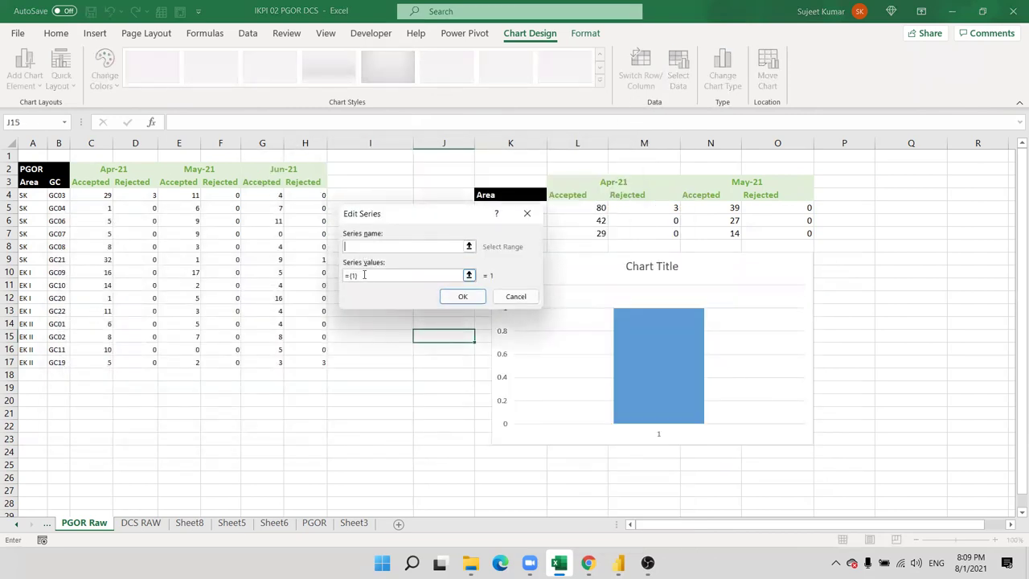
{"action": "left_click", "coordinate": [366, 246]}
{"action": "left_click_drag", "start_coordinate": [363, 214], "coordinate": [237, 223]}
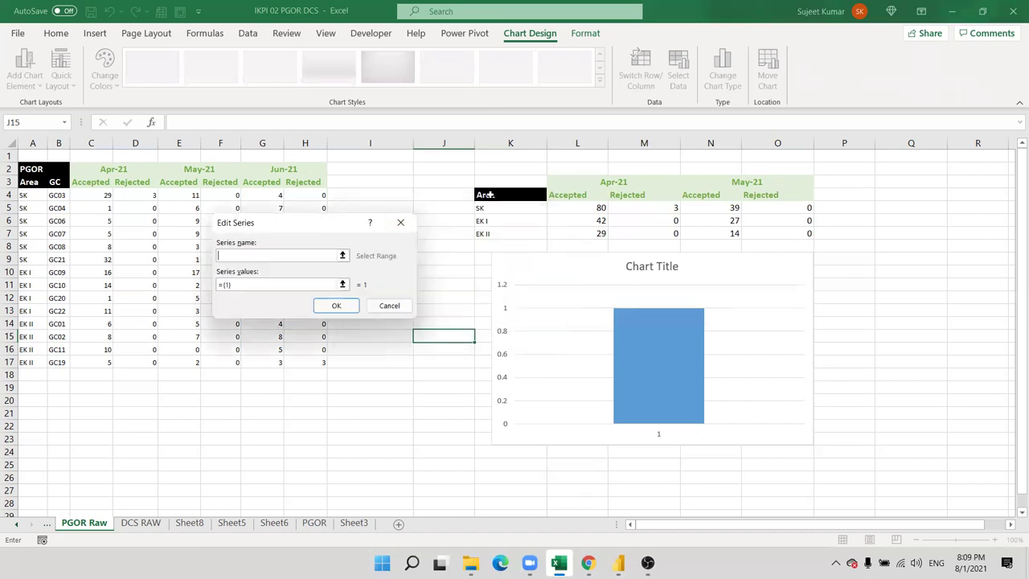
{"action": "left_click", "coordinate": [577, 195]}
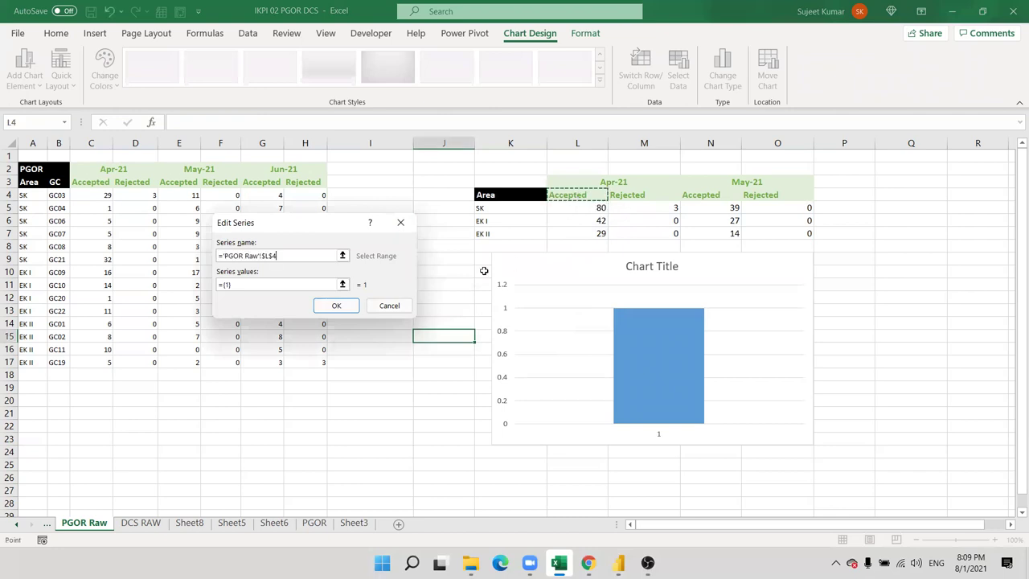
{"action": "left_click", "coordinate": [342, 284]}
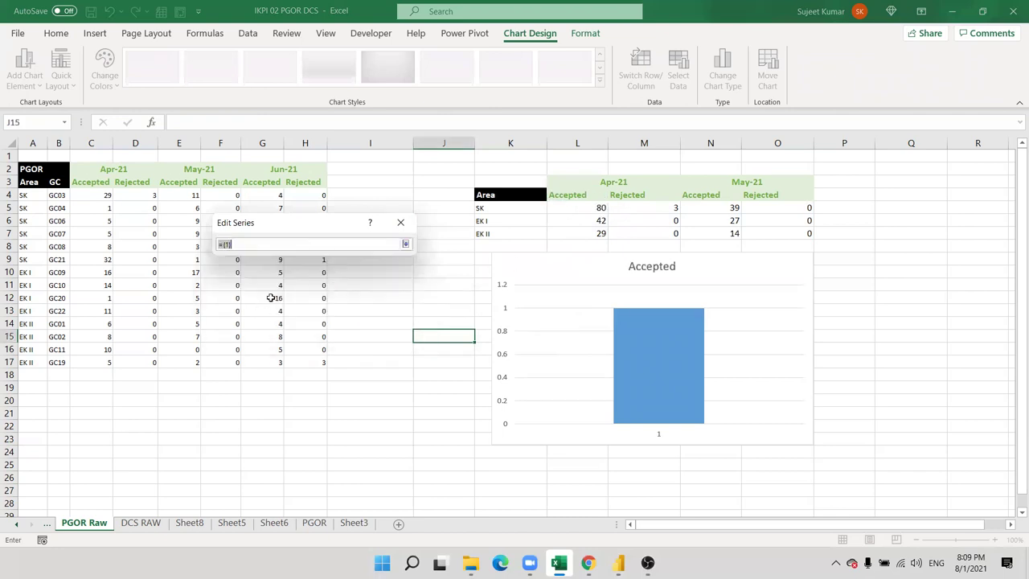
{"action": "left_click", "coordinate": [406, 249]}
{"action": "key", "text": "BackSpace"}
{"action": "type", "text": "="}
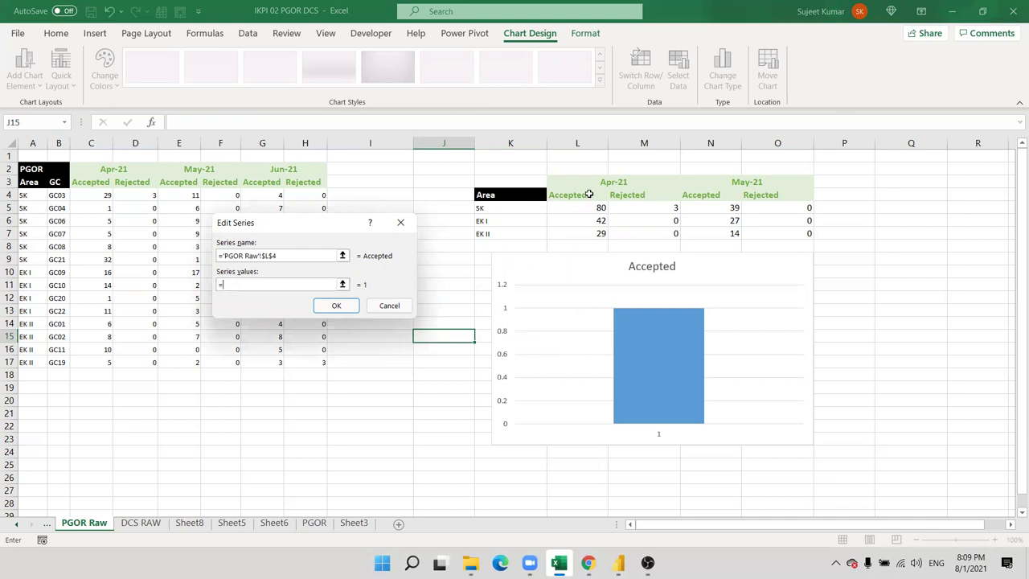
{"action": "left_click_drag", "start_coordinate": [596, 206], "coordinate": [596, 234]}
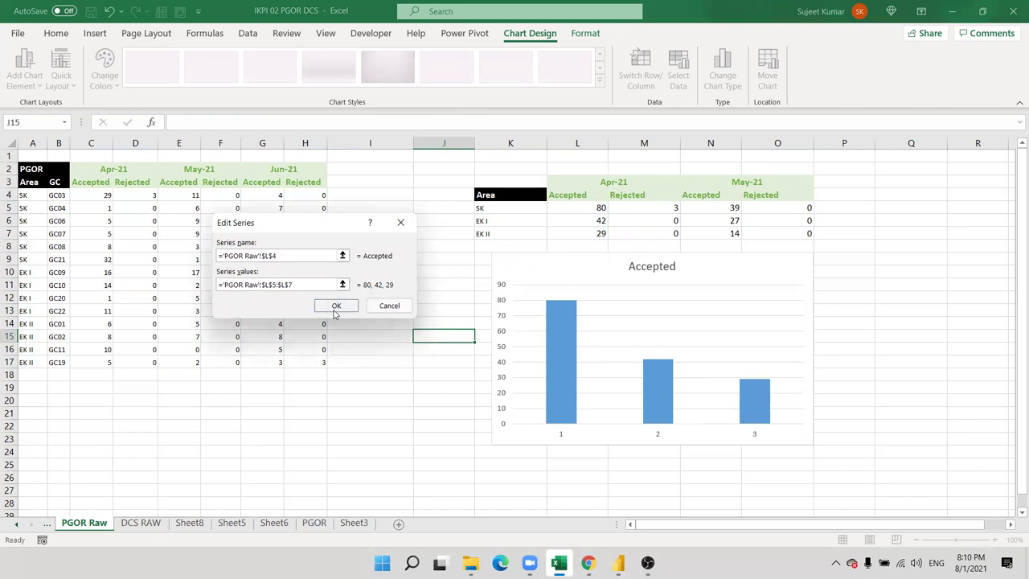
{"action": "left_click", "coordinate": [335, 310]}
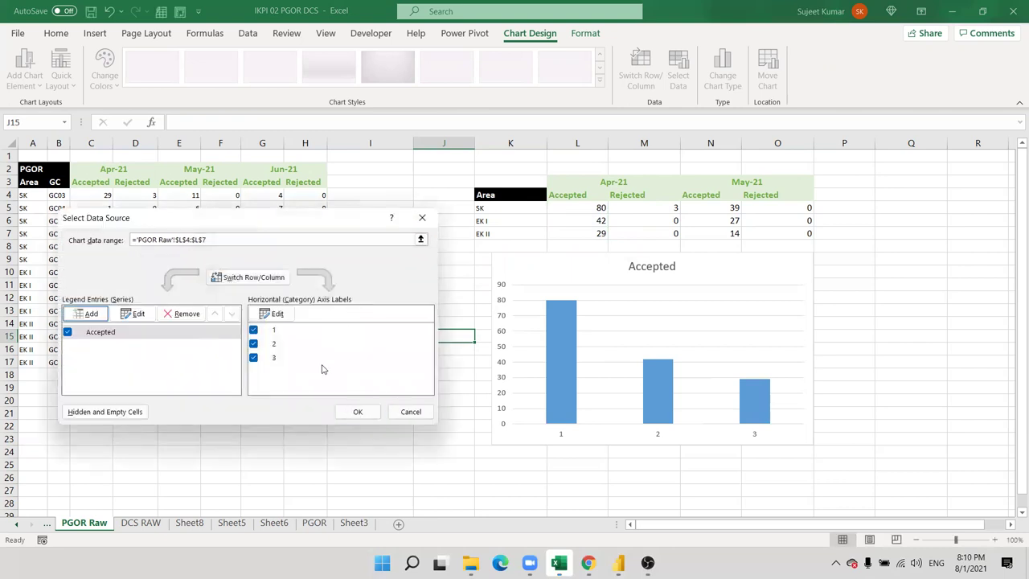
{"action": "left_click", "coordinate": [276, 313]}
{"action": "left_click_drag", "start_coordinate": [519, 213], "coordinate": [519, 234]}
{"action": "left_click", "coordinate": [344, 290]}
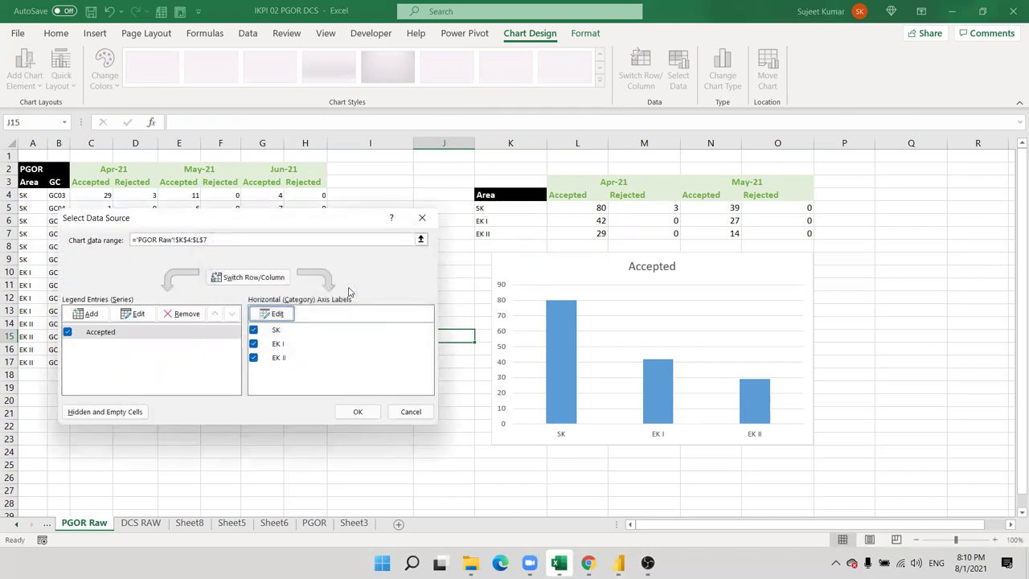
Add the Rejected series using header M4 and the Apr-21 Rejected totals as values.
{"action": "left_click", "coordinate": [89, 314]}
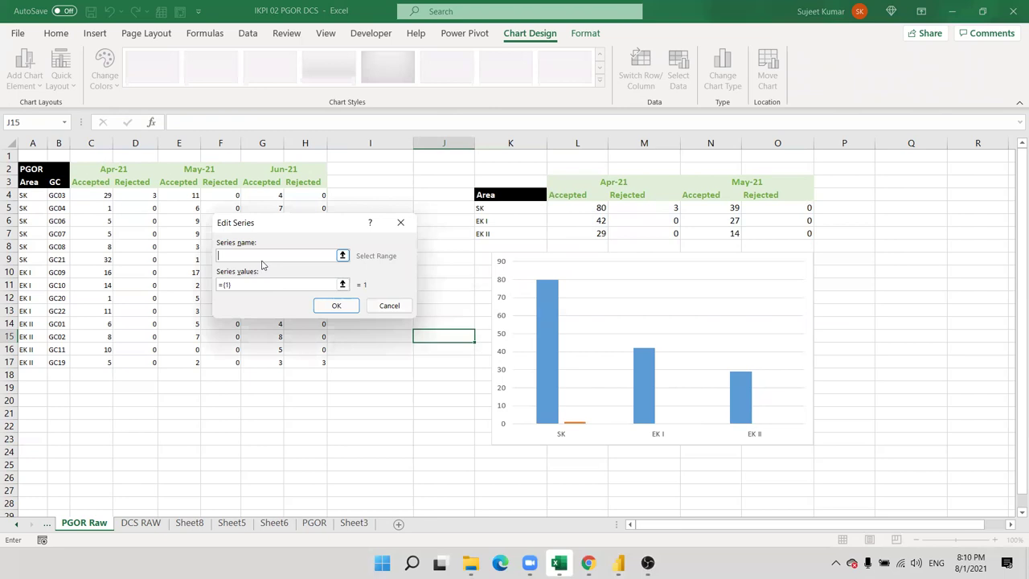
{"action": "left_click", "coordinate": [634, 194]}
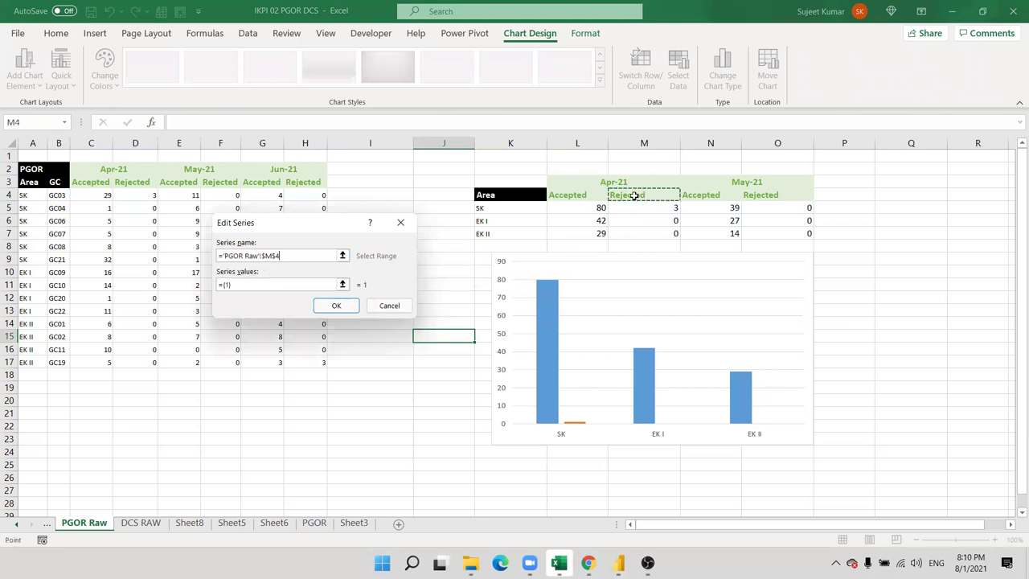
{"action": "left_click", "coordinate": [270, 285]}
{"action": "key", "text": "BackSpace"}
{"action": "key", "text": "BackSpace"}
{"action": "key", "text": "BackSpace"}
{"action": "type", "text": "="}
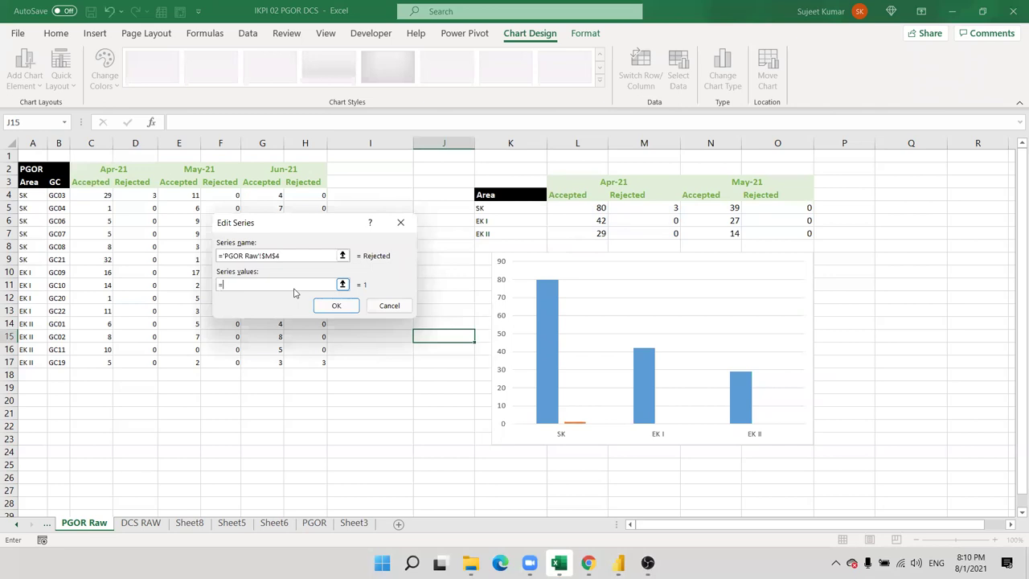
{"action": "left_click_drag", "start_coordinate": [664, 206], "coordinate": [664, 233]}
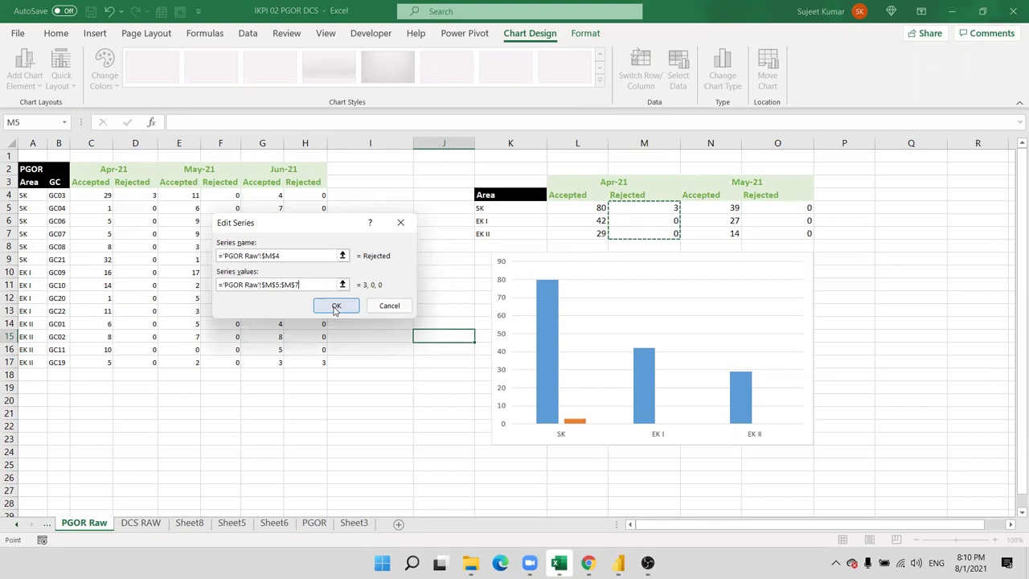
{"action": "left_click", "coordinate": [335, 307]}
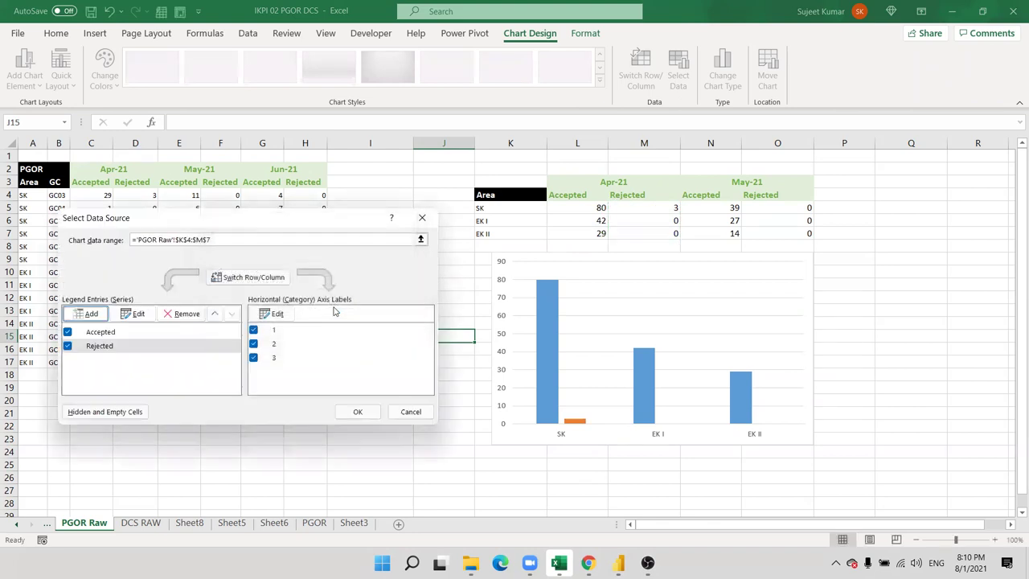
Set the category axis label to the Apr-21 header and apply the chart data.
{"action": "left_click", "coordinate": [276, 315]}
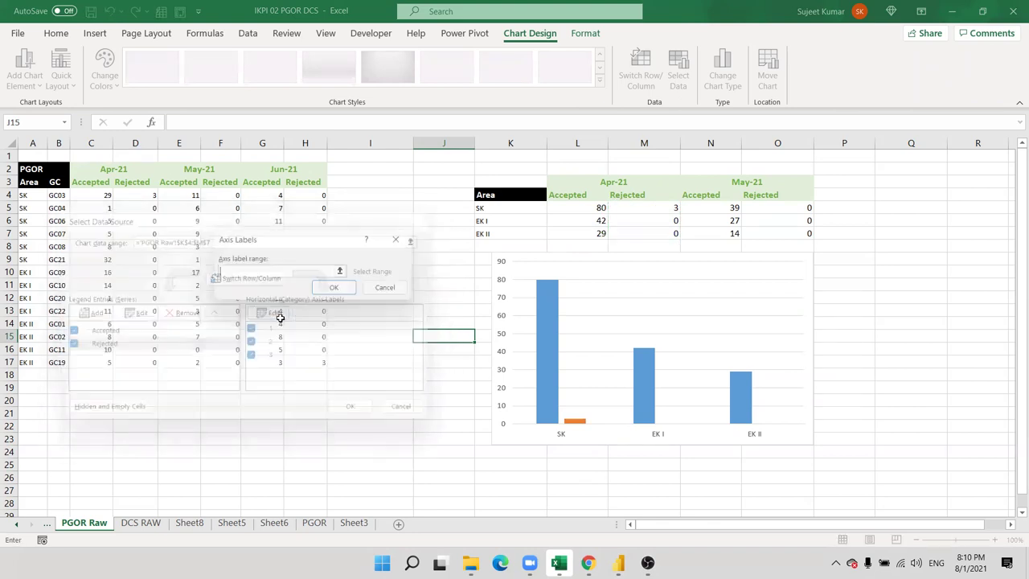
{"action": "left_click", "coordinate": [606, 181]}
{"action": "left_click", "coordinate": [336, 289]}
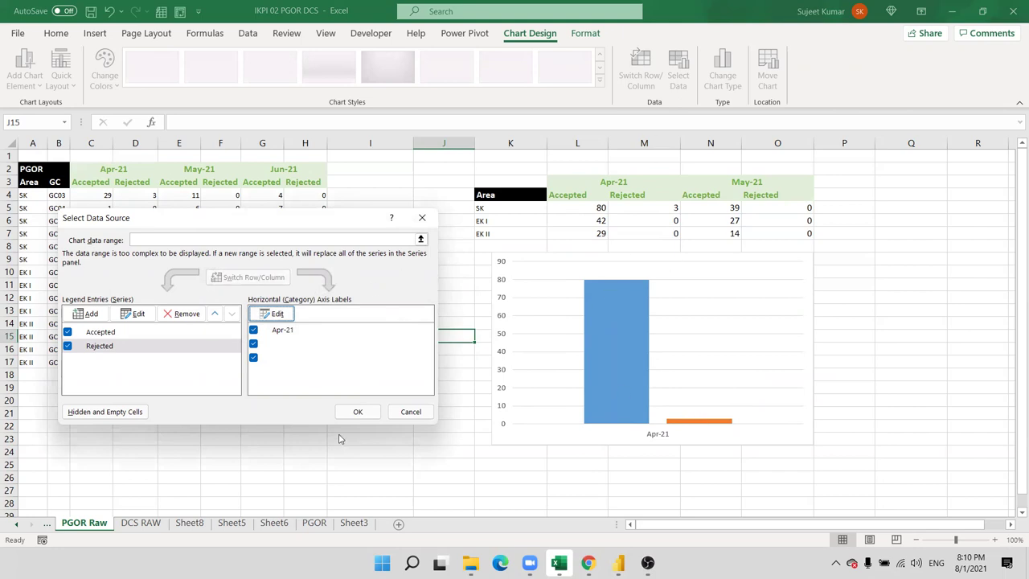
{"action": "left_click", "coordinate": [345, 411]}
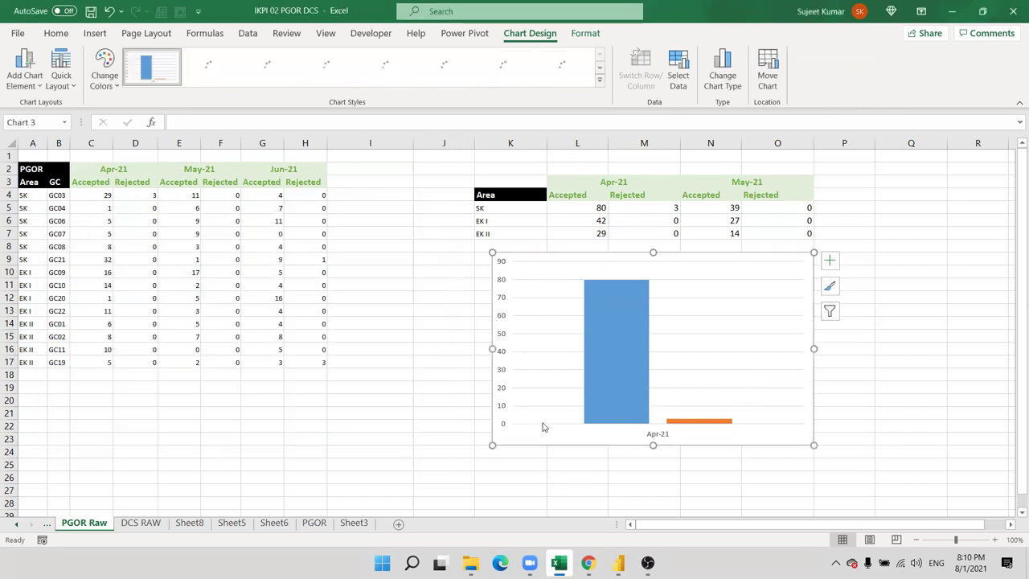
Reset the chart's data range to just the Apr-21 header, leaving the chart empty.
{"action": "left_click", "coordinate": [545, 427]}
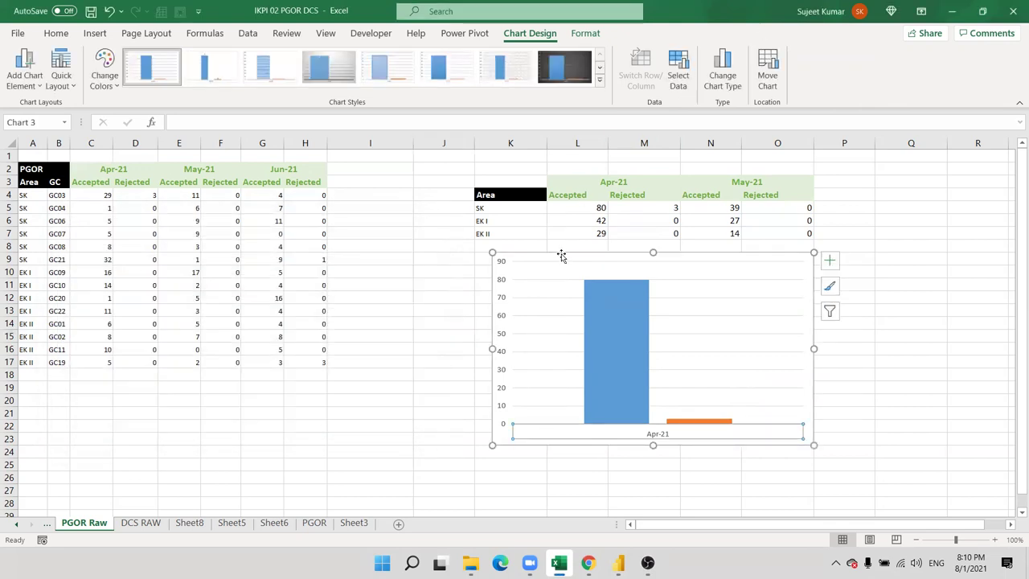
{"action": "left_click", "coordinate": [504, 436]}
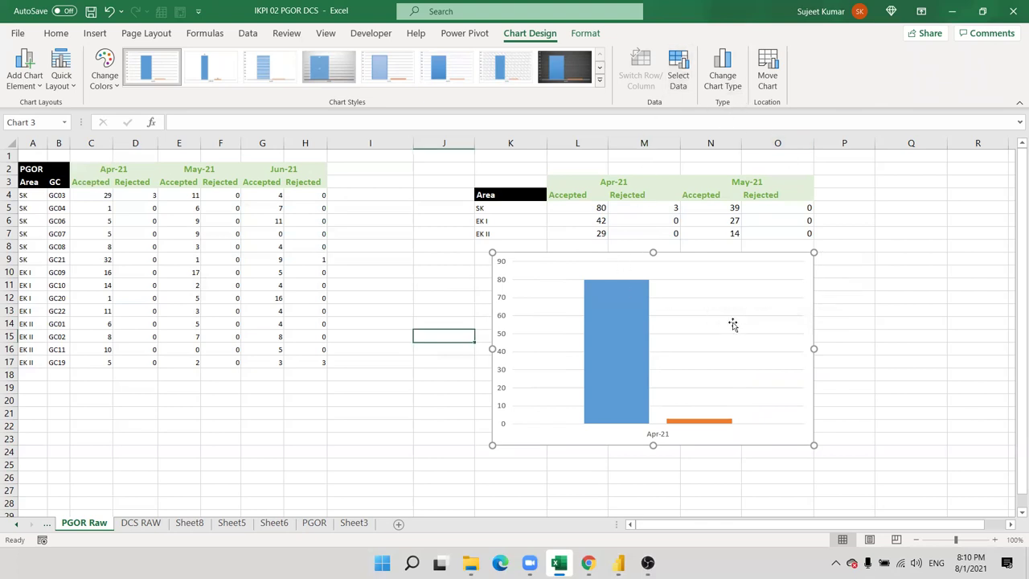
{"action": "right_click", "coordinate": [697, 347]}
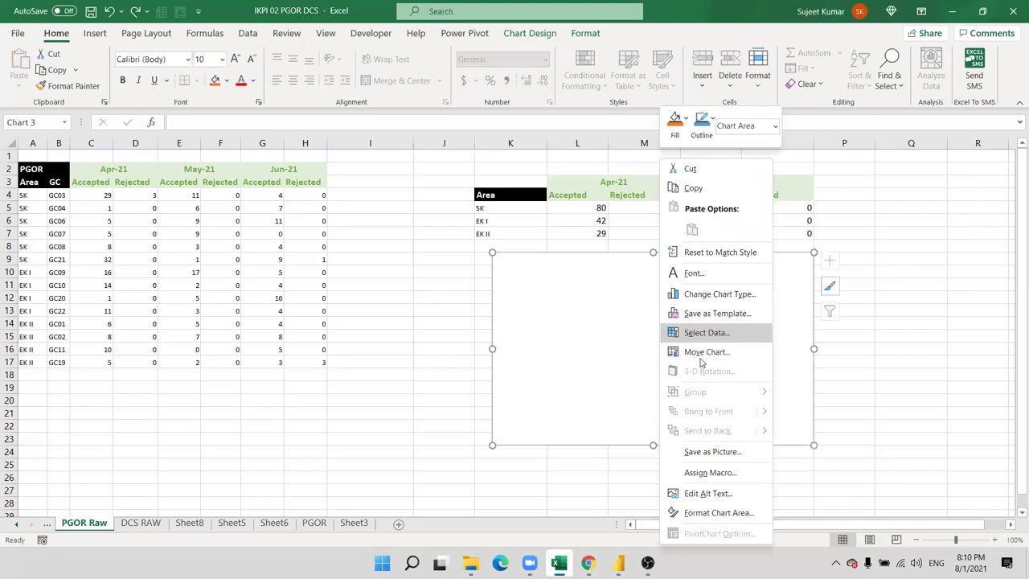
{"action": "left_click", "coordinate": [702, 334]}
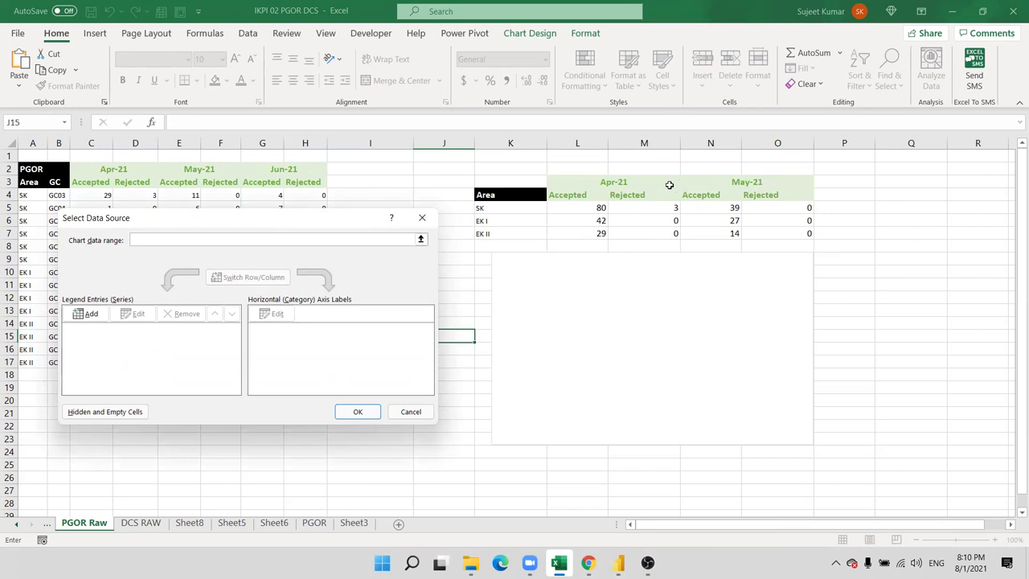
{"action": "left_click", "coordinate": [649, 184]}
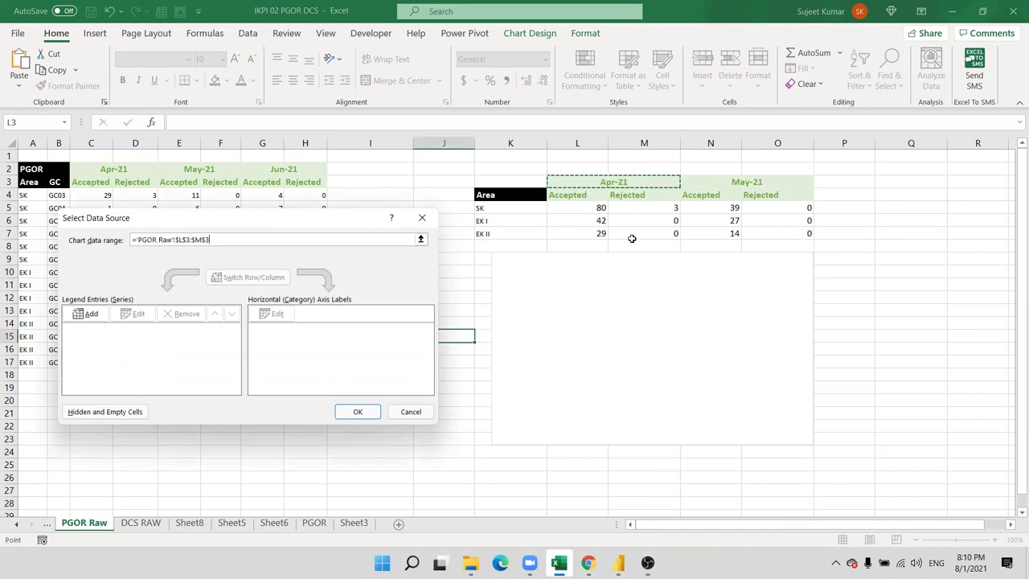
{"action": "key", "text": "Return"}
{"action": "key", "text": "Delete"}
Delete the Apr-21 and May-21 Rejected columns M and N from the summary.
{"action": "left_click", "coordinate": [635, 171]}
{"action": "left_click", "coordinate": [629, 182]}
{"action": "left_click", "coordinate": [631, 205]}
{"action": "left_click", "coordinate": [644, 143]}
{"action": "key", "text": "ctrl+minus"}
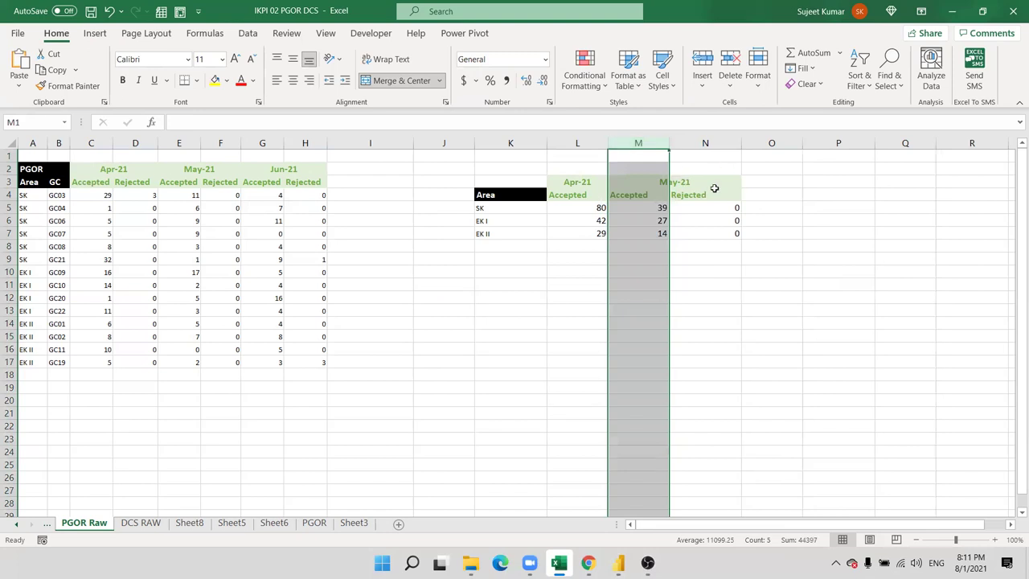
{"action": "left_click", "coordinate": [713, 195]}
{"action": "left_click", "coordinate": [706, 142]}
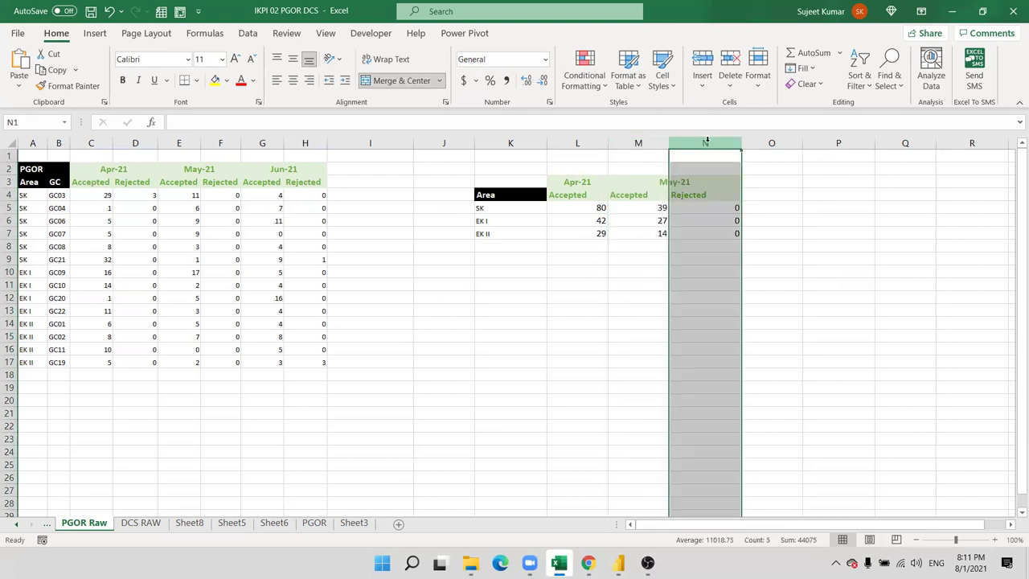
{"action": "key", "text": "ctrl+minus"}
Select the whole area summary table K3:M7 for charting.
{"action": "left_click", "coordinate": [600, 208]}
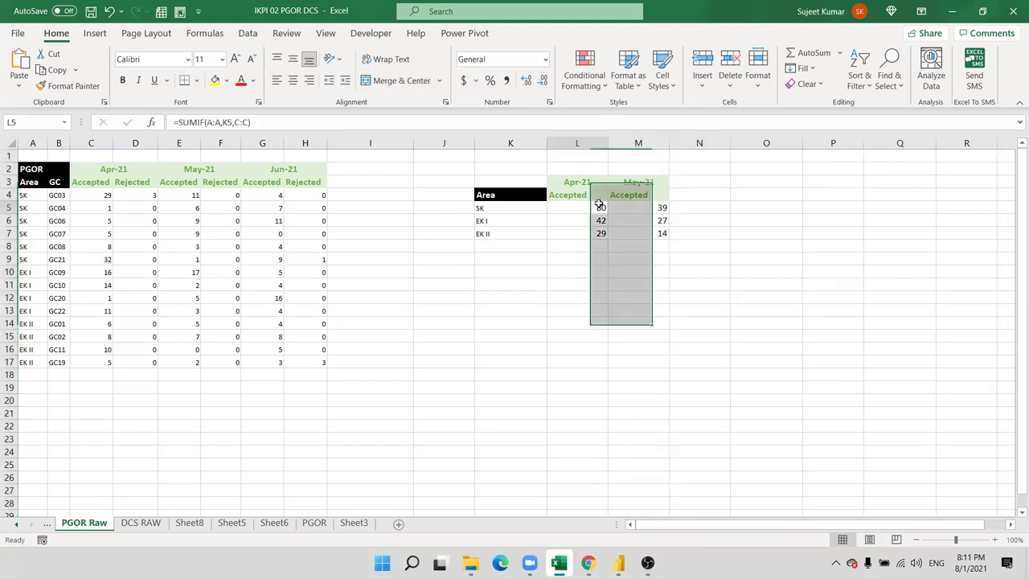
{"action": "left_click", "coordinate": [533, 199]}
{"action": "left_click_drag", "start_coordinate": [530, 184], "coordinate": [656, 232]}
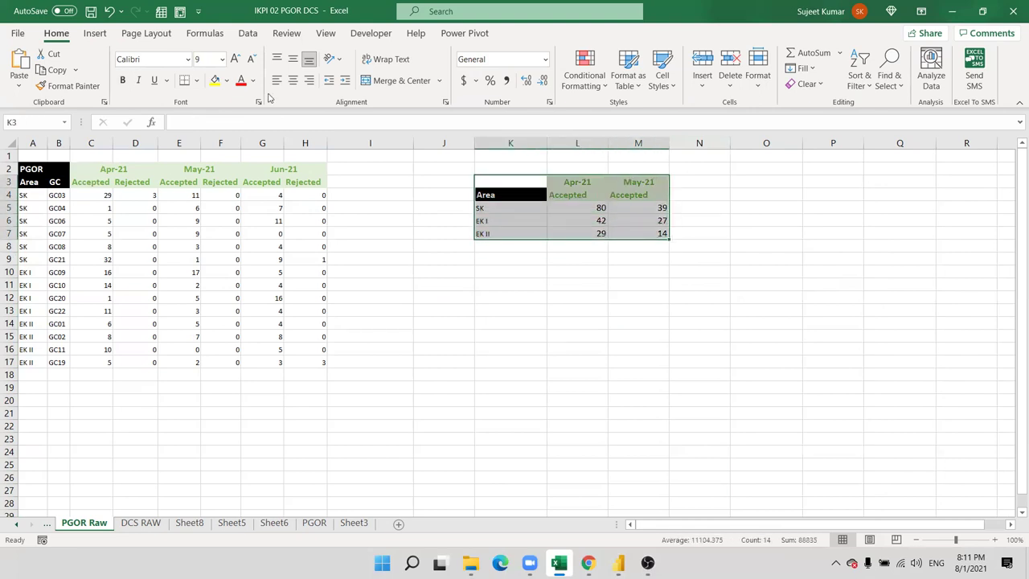
{"action": "left_click", "coordinate": [95, 36]}
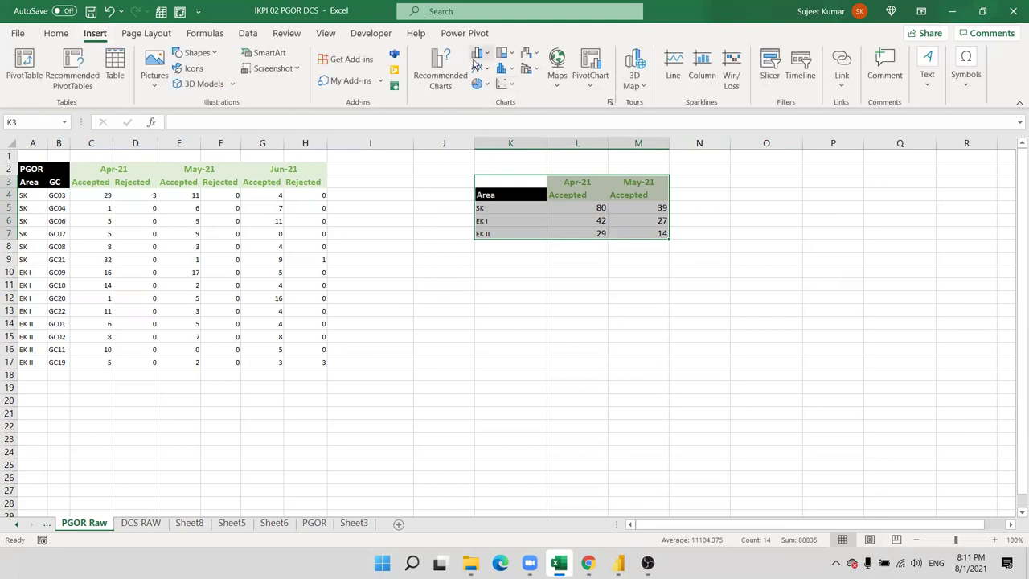
Insert a clustered column chart below the table, excluding the Area header row, and widen it.
{"action": "left_click", "coordinate": [479, 53]}
{"action": "left_click", "coordinate": [488, 98]}
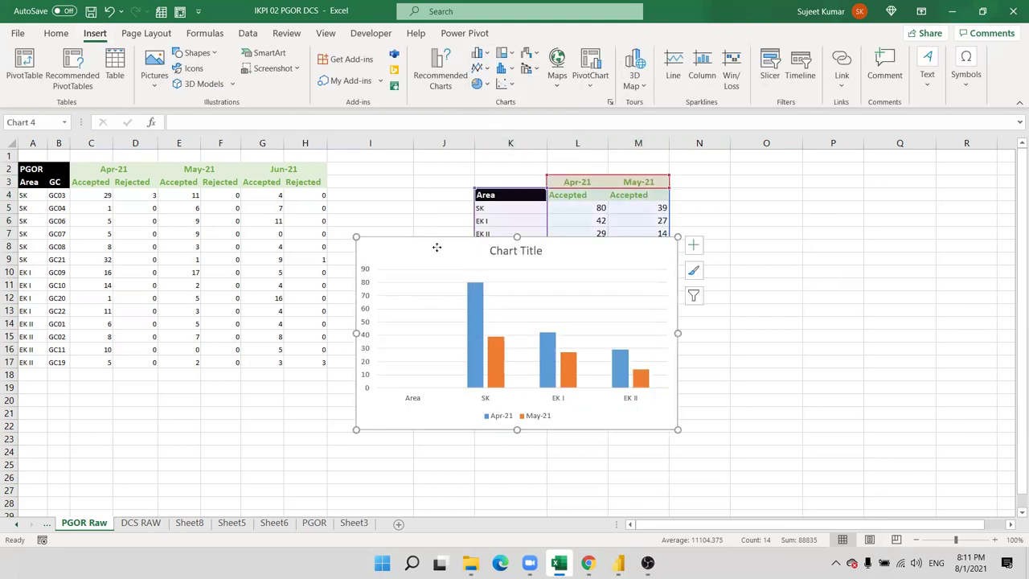
{"action": "left_click_drag", "start_coordinate": [437, 248], "coordinate": [452, 282]}
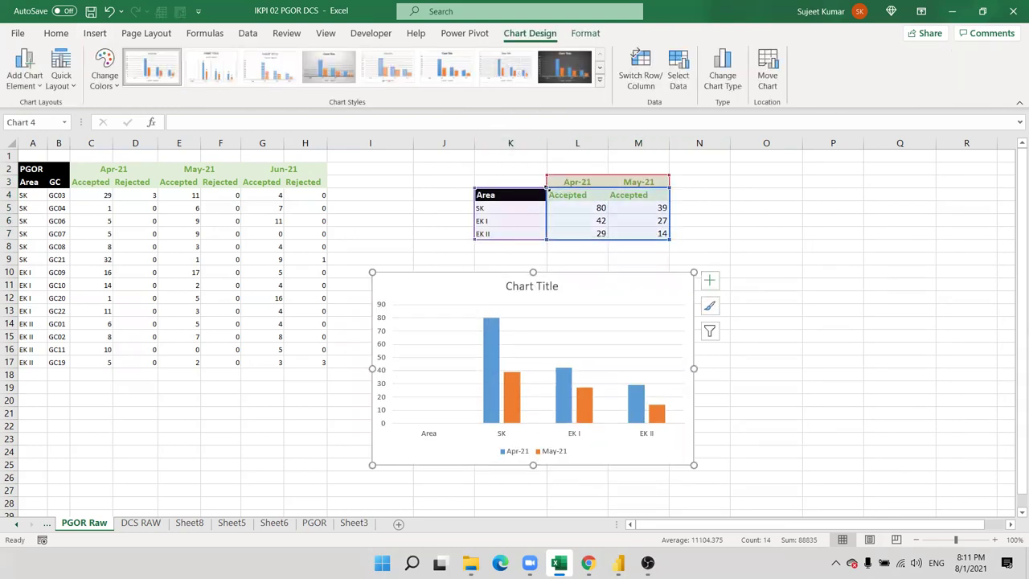
{"action": "left_click_drag", "start_coordinate": [548, 188], "coordinate": [542, 206]}
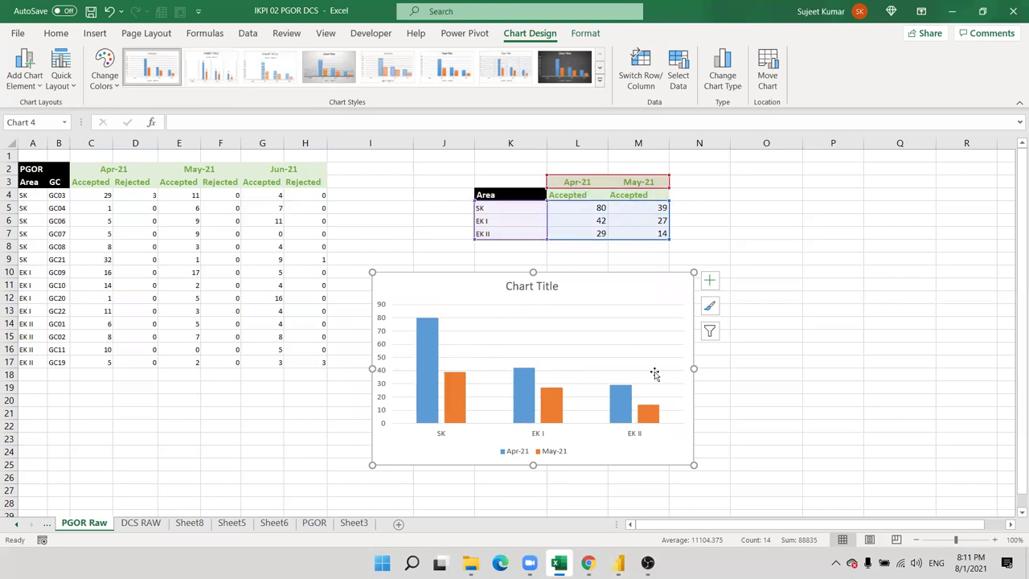
{"action": "left_click_drag", "start_coordinate": [693, 465], "coordinate": [836, 462]}
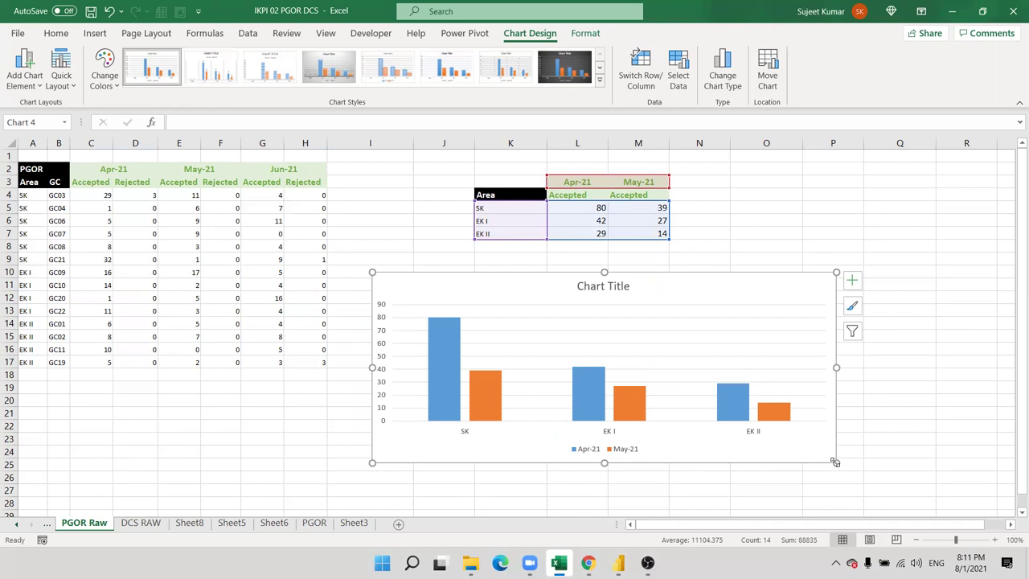
Open cell L5 in edit mode to show =SUMIF(A:A,K5,C:C) with its ranges highlighted.
{"action": "left_click", "coordinate": [589, 209]}
{"action": "key", "text": "ctrl+shift+Down"}
{"action": "double_click", "coordinate": [589, 209]}
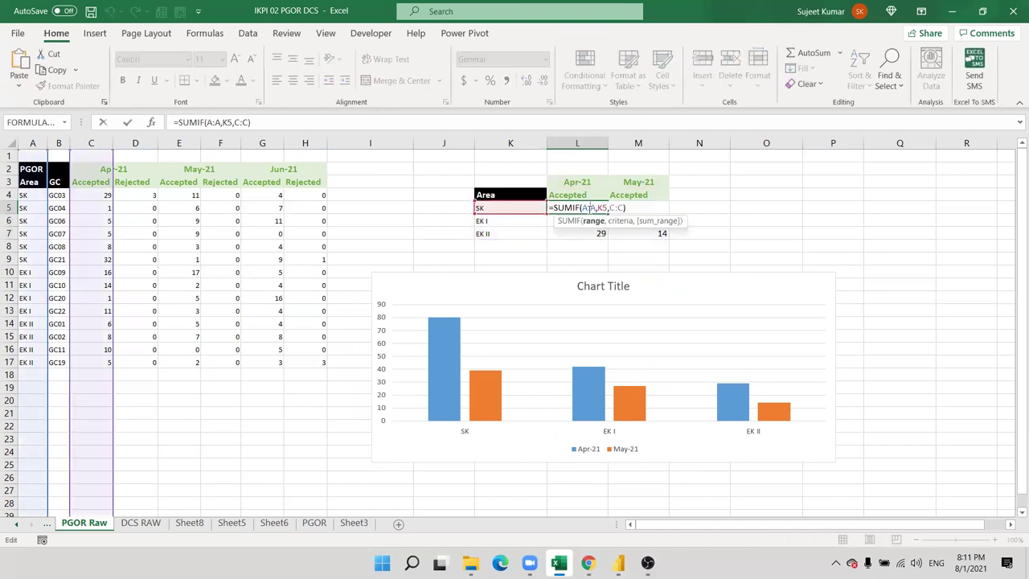